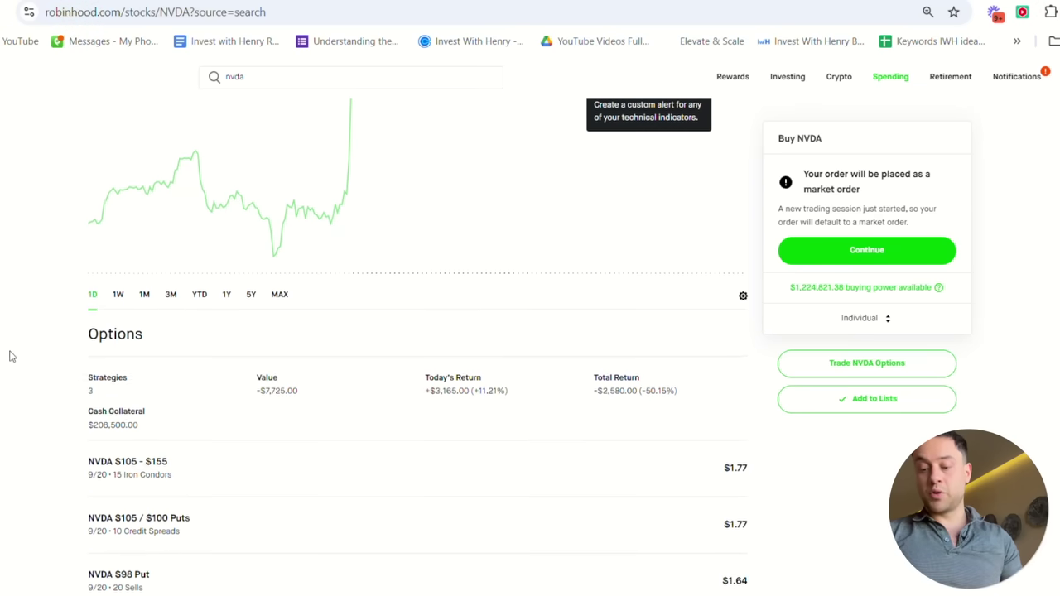
- Open the NVDA options chain with the Trade NVDA Options button on the NVIDIA page
scroll(10, 356, "up", 2)
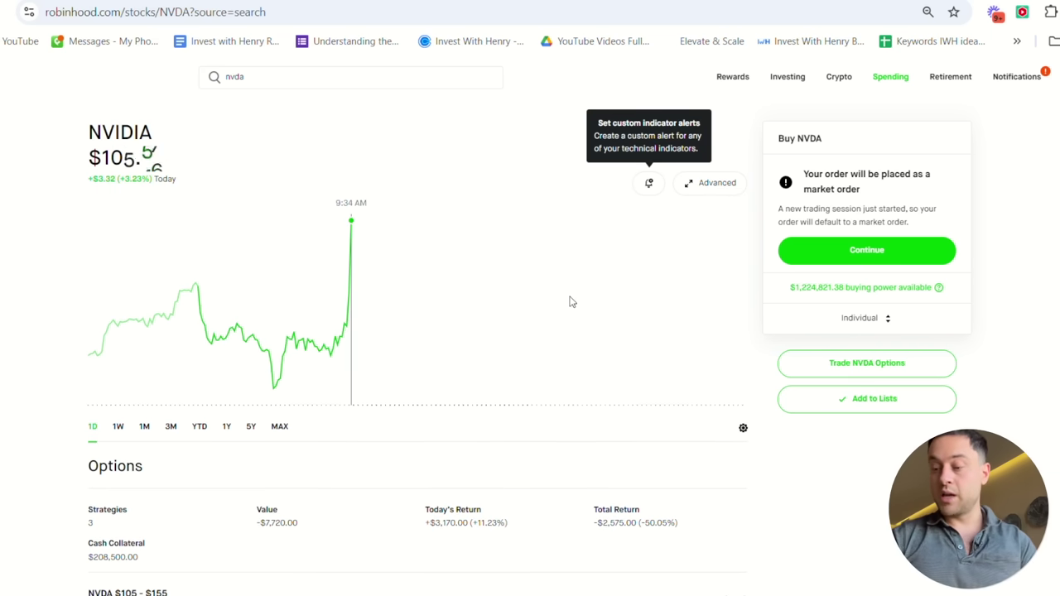
left_click(901, 372)
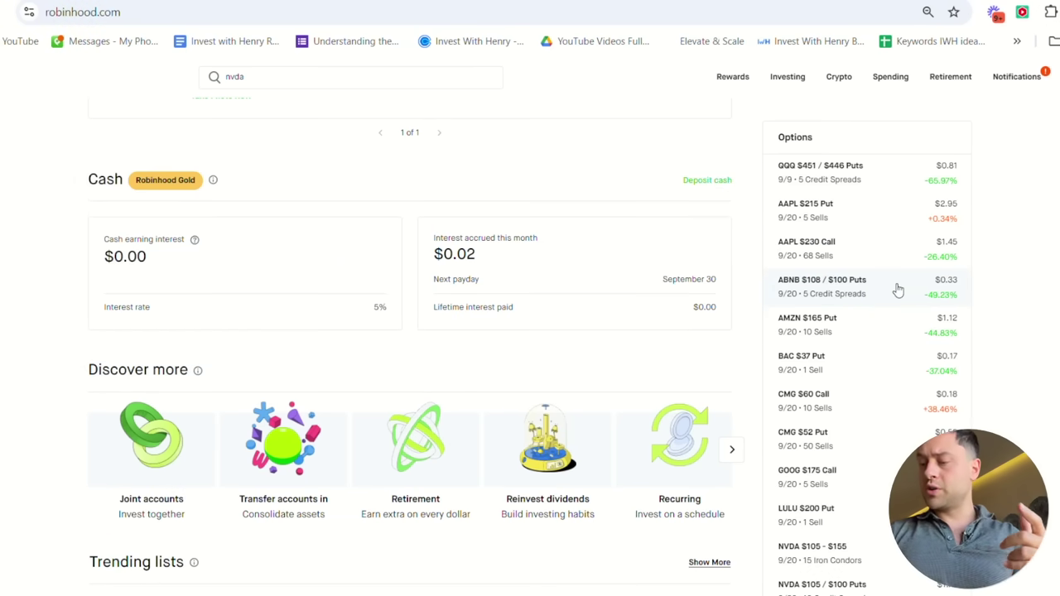
scroll(897, 289, "down", 3)
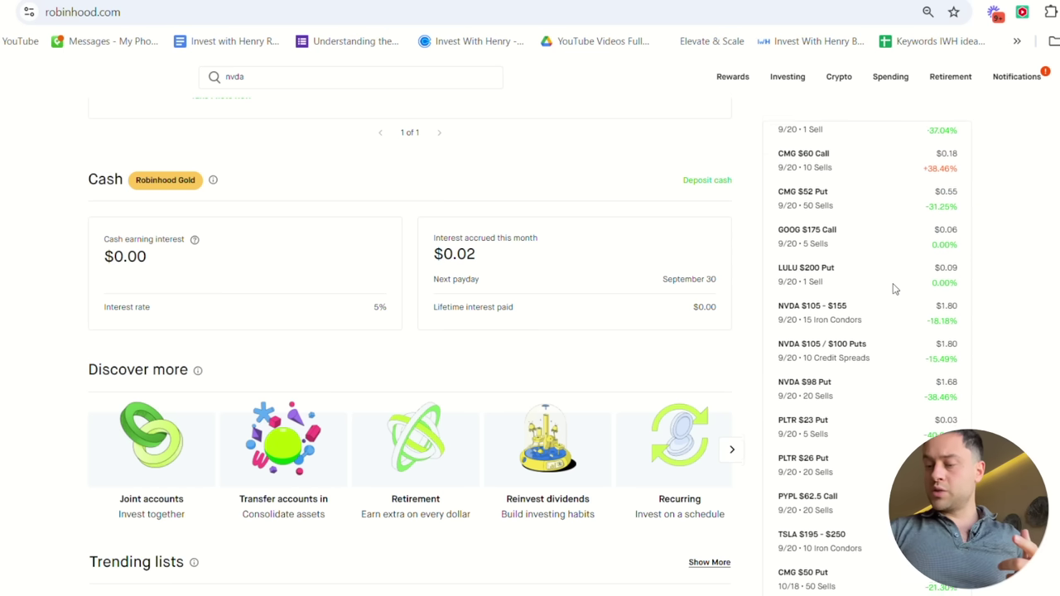
scroll(893, 289, "down", 3)
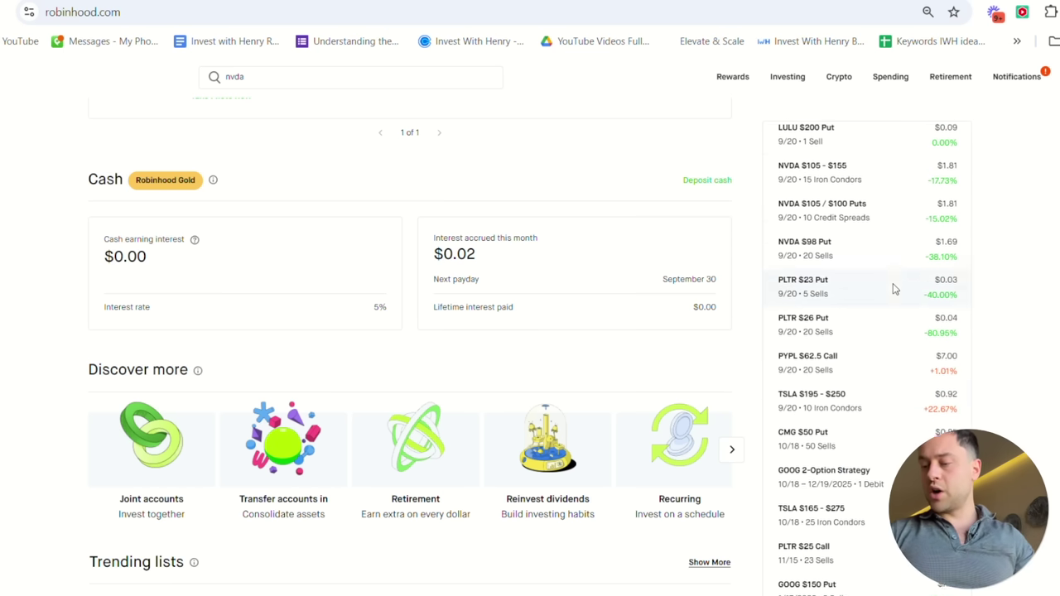
scroll(893, 289, "down", 5)
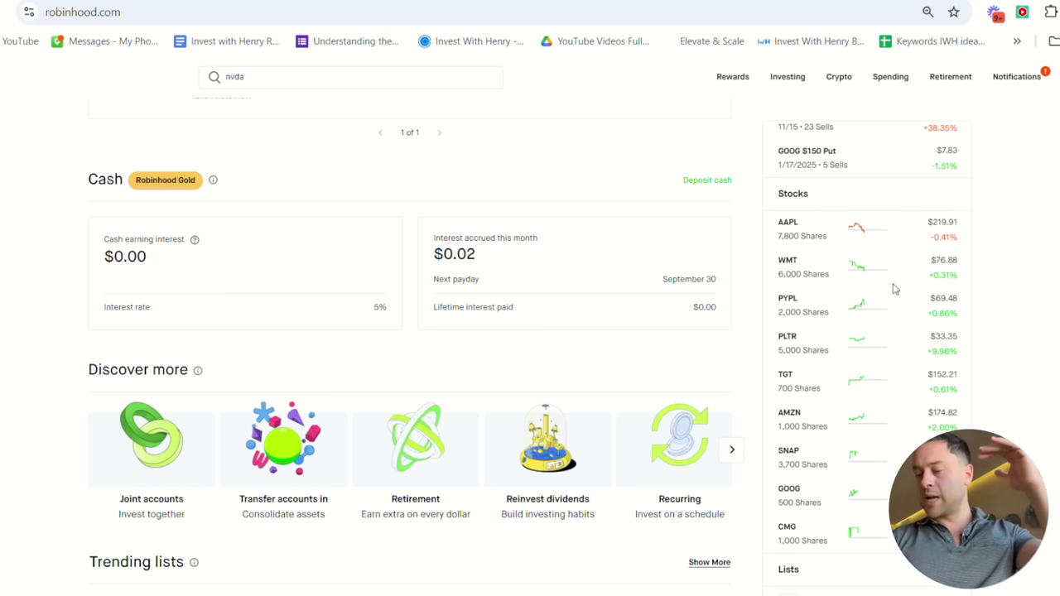
scroll(893, 289, "down", 1)
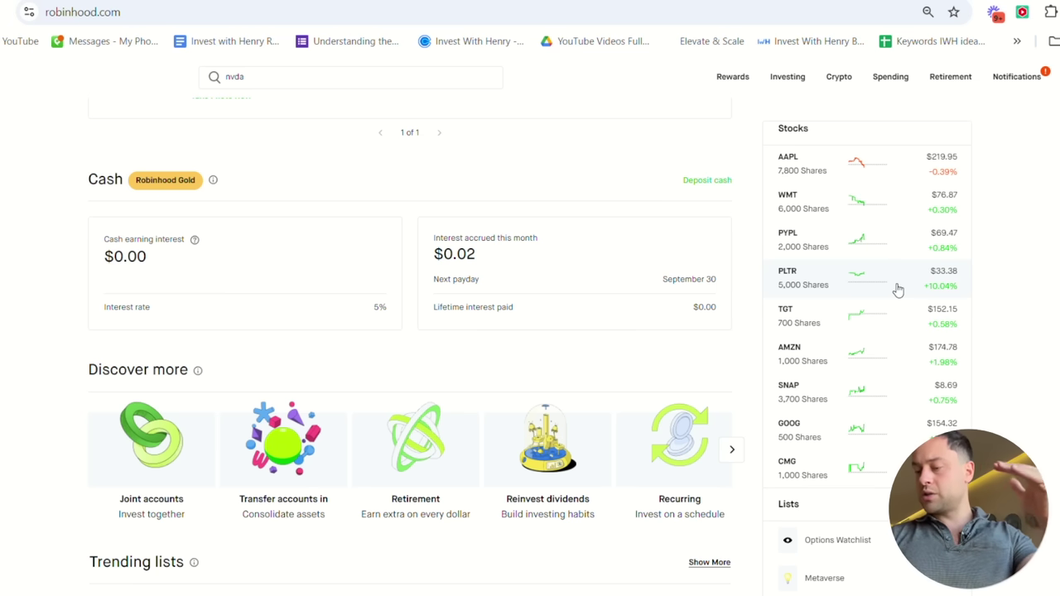
scroll(898, 289, "down", 3)
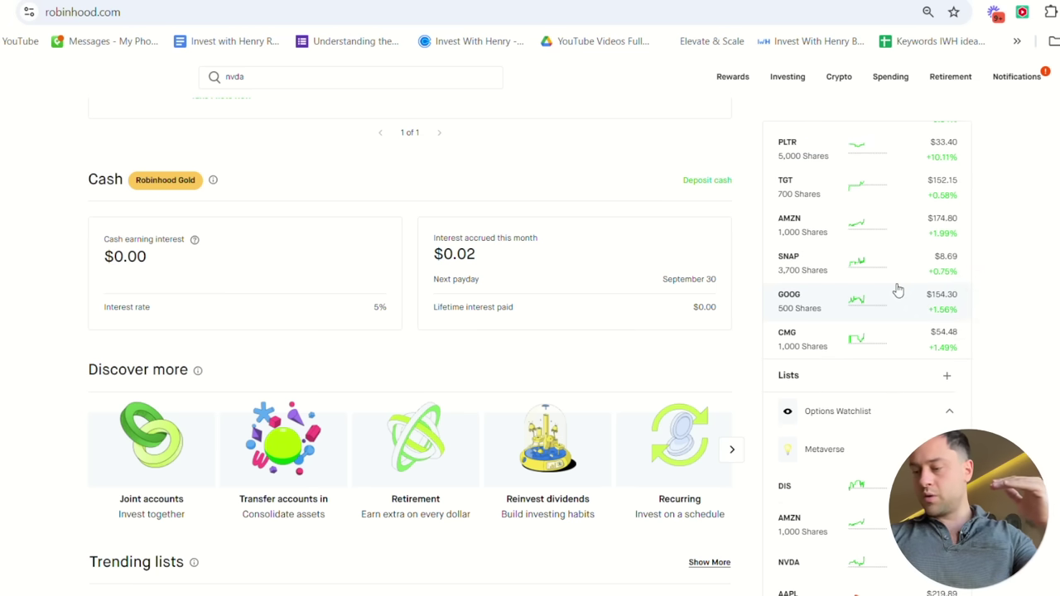
scroll(898, 289, "down", 7)
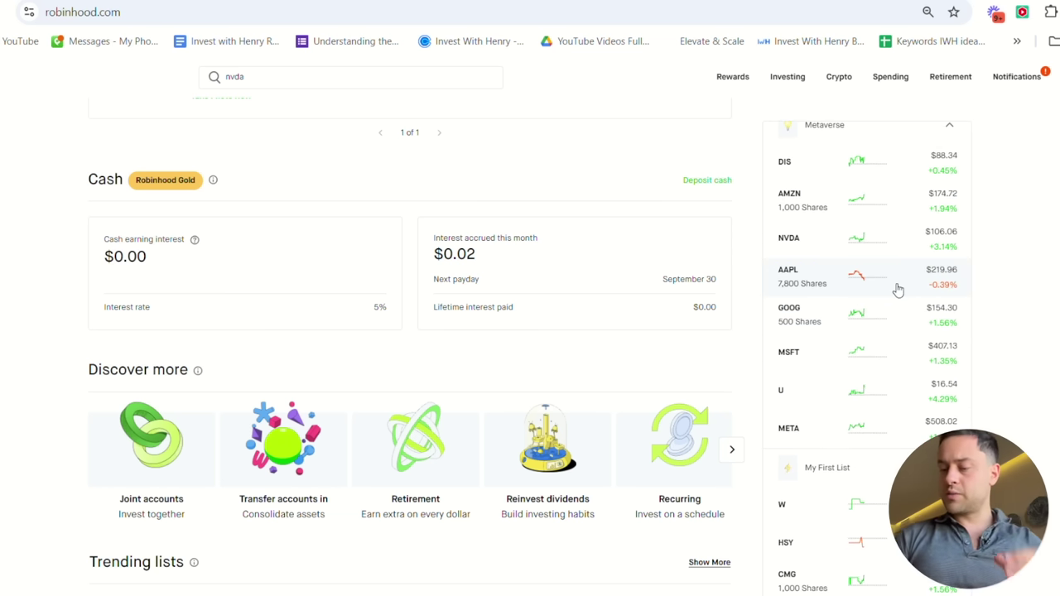
scroll(898, 289, "down", 2)
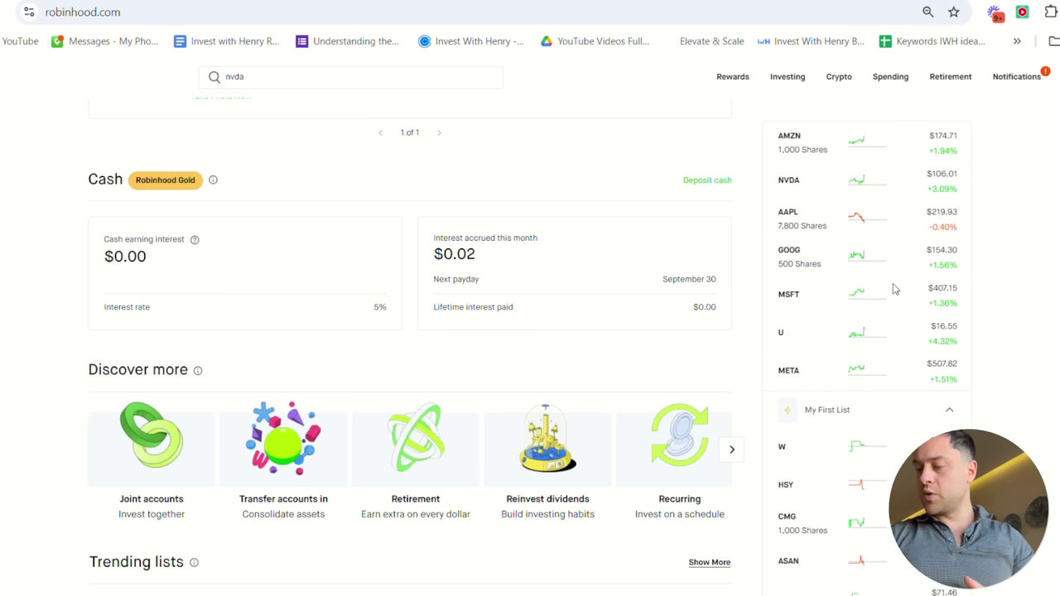
- Open the META stock page and switch its price chart from 3M to YTD
left_click(822, 359)
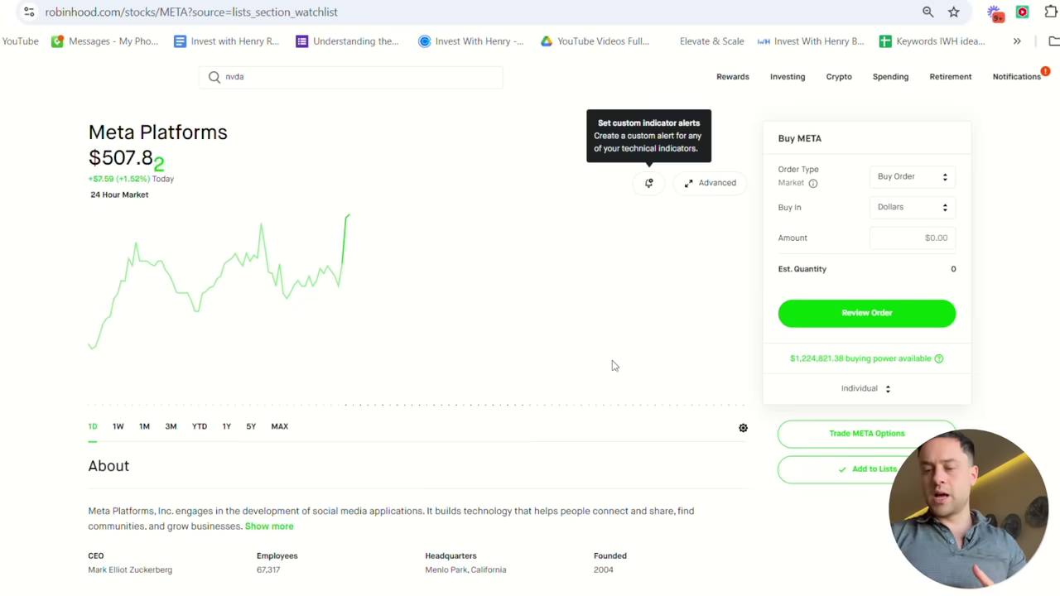
left_click(180, 432)
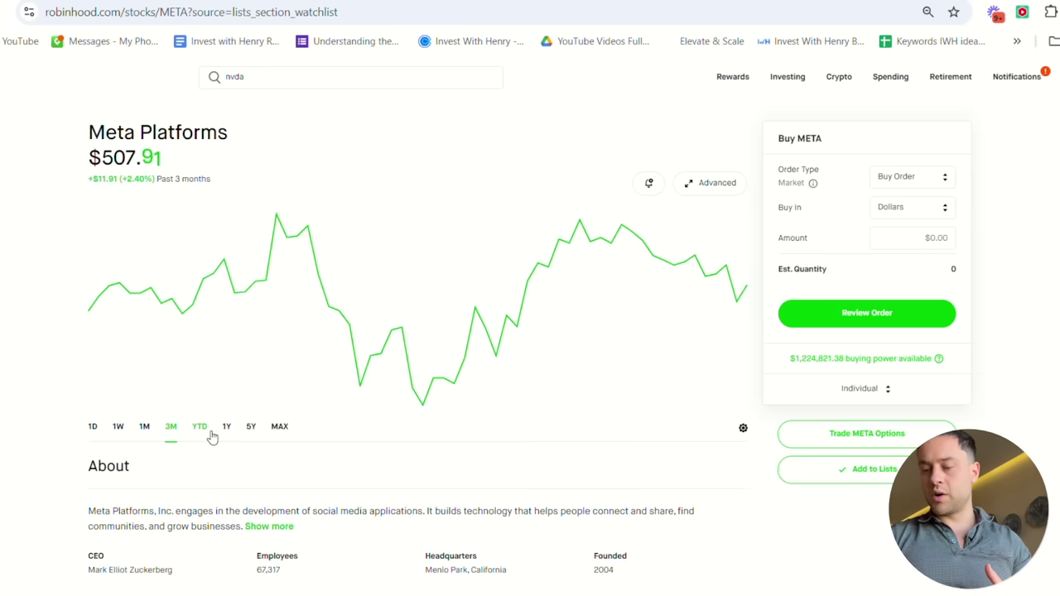
left_click(204, 437)
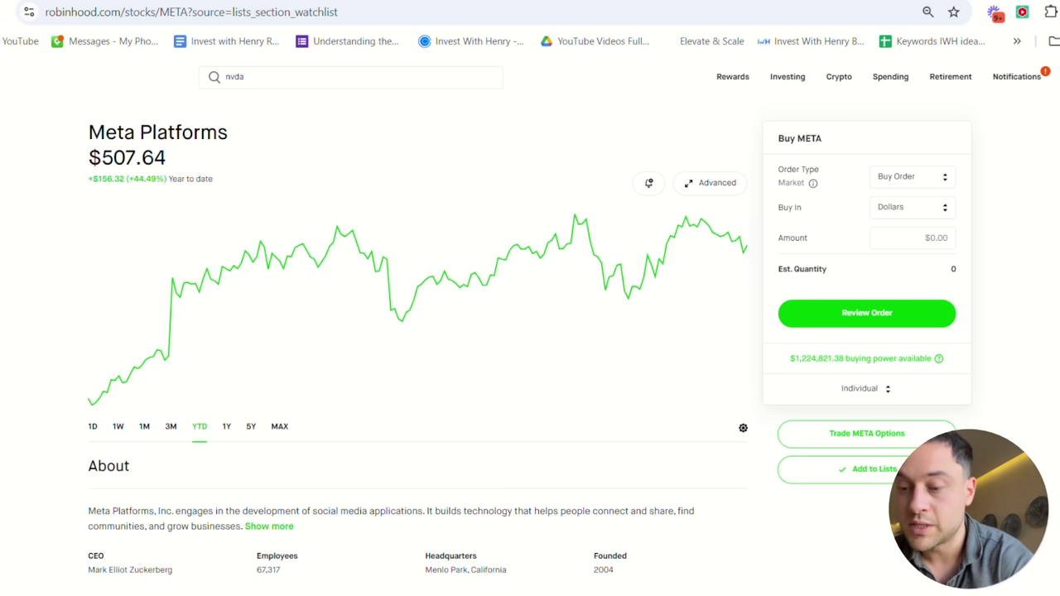
- Open Yahoo Finance in a new tab and search for 'met'
key("ctrl+t")
type("yahoo.com")
key("Return")
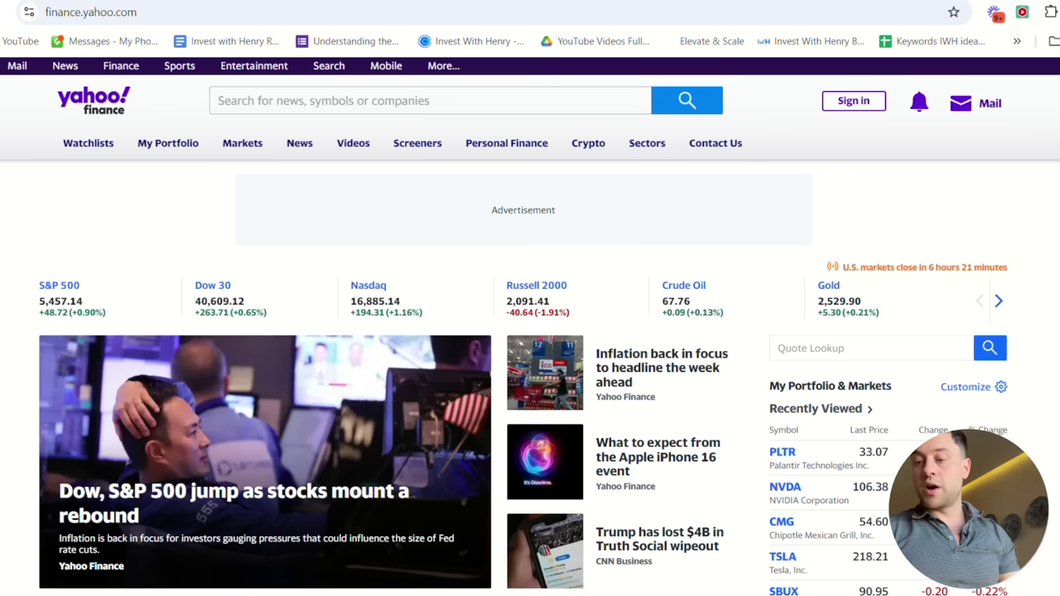
left_click(281, 103)
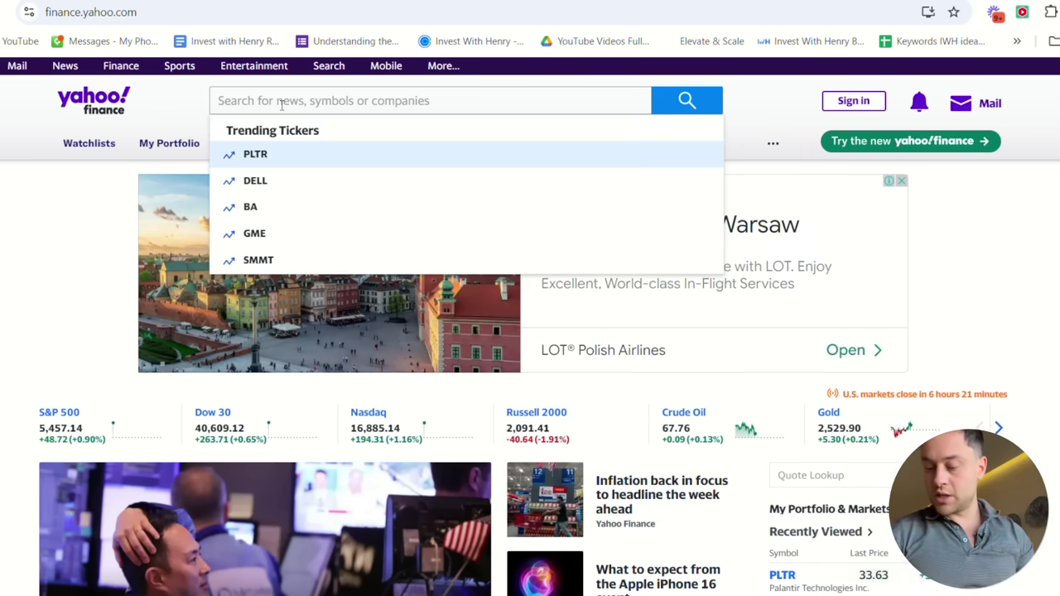
type("met")
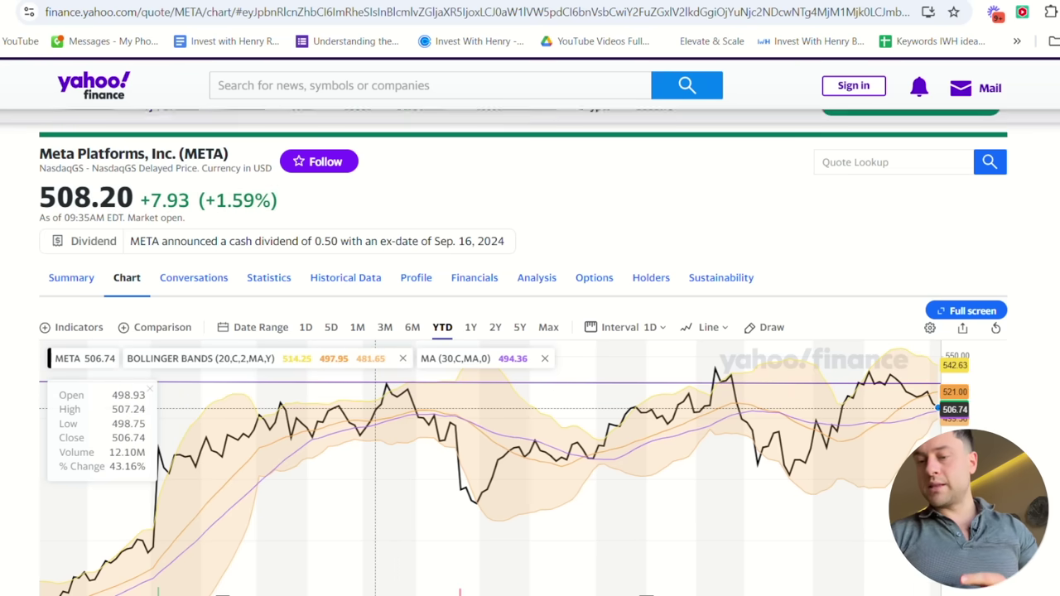
- Return to Robinhood and open the META options chain on Sell Call, September 13 expiry
key("ctrl+Tab")
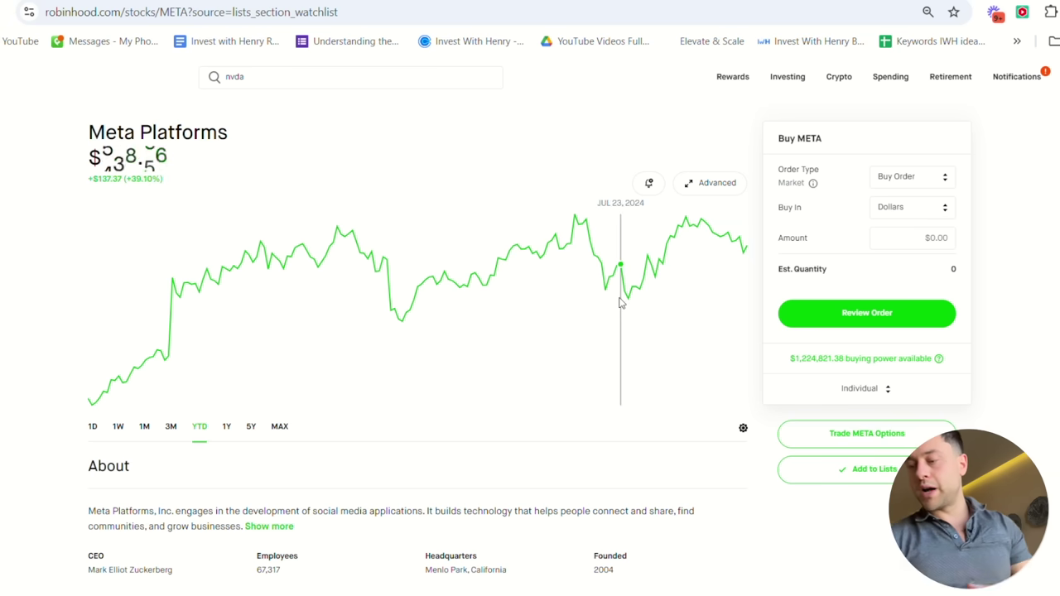
left_click(868, 439)
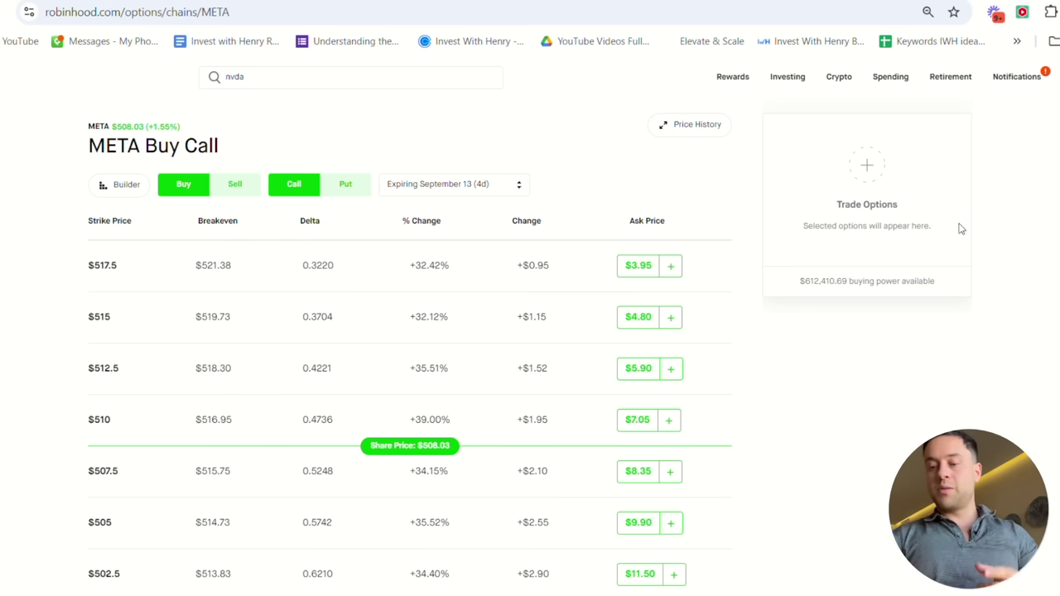
left_click(238, 183)
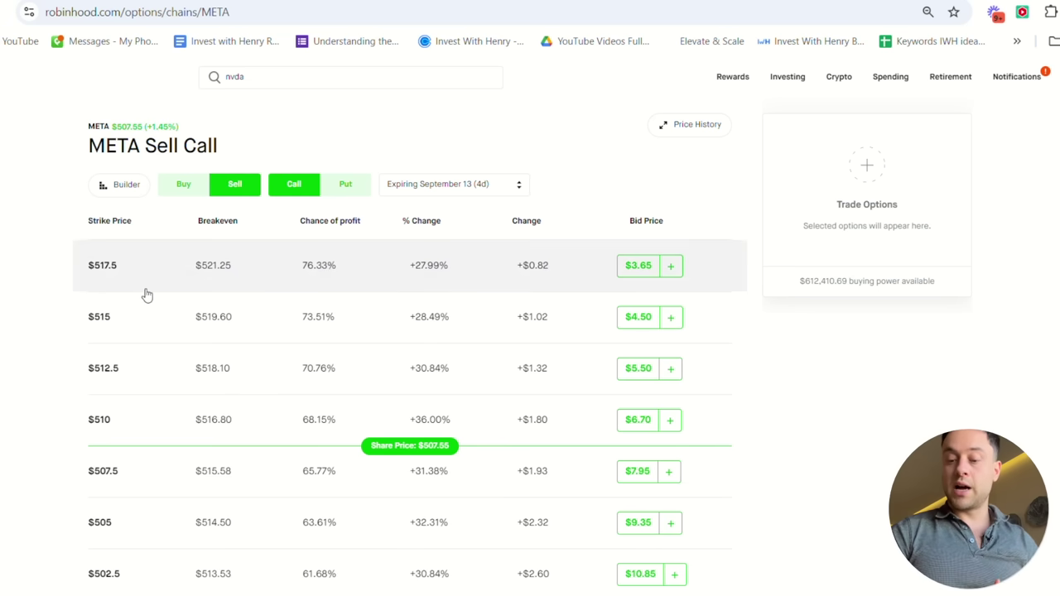
- Review the $530 call's details, then add selling the 9/13 META $530 call to the order
scroll(146, 296, "up", 5)
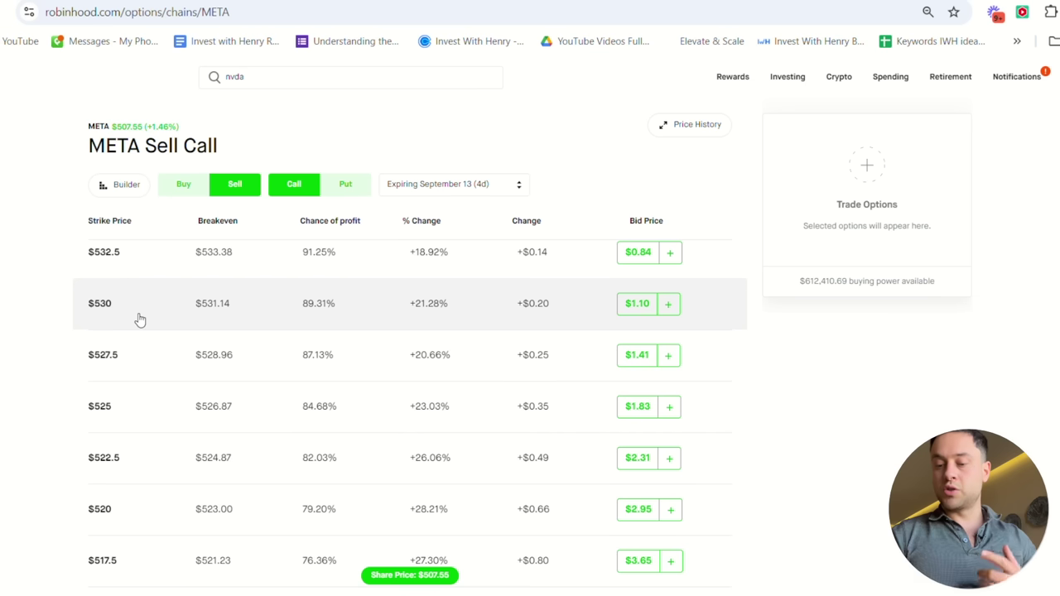
left_click(138, 318)
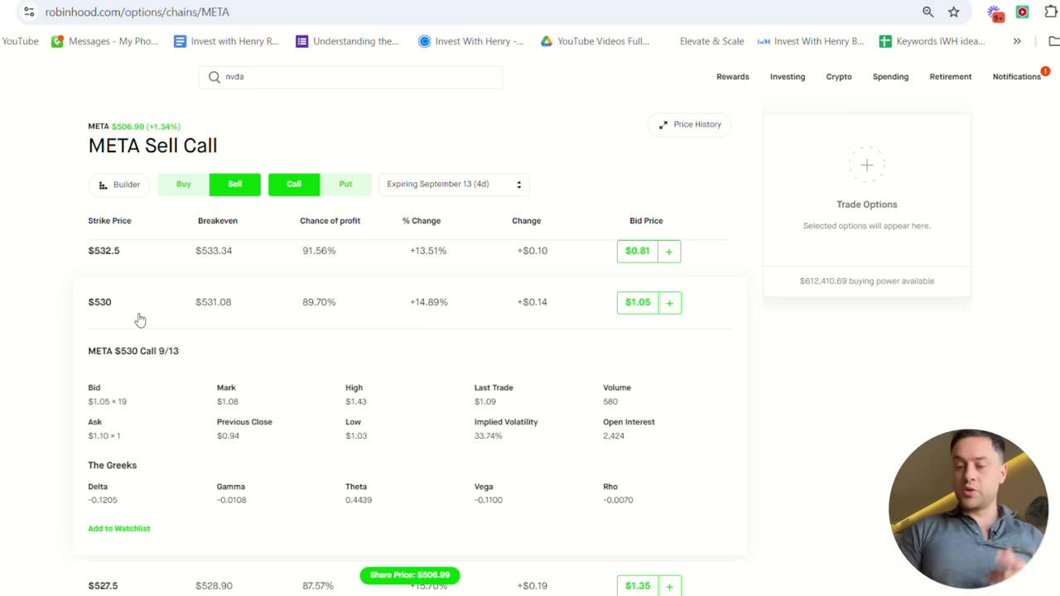
left_click(139, 320)
scroll(136, 317, "up", 1)
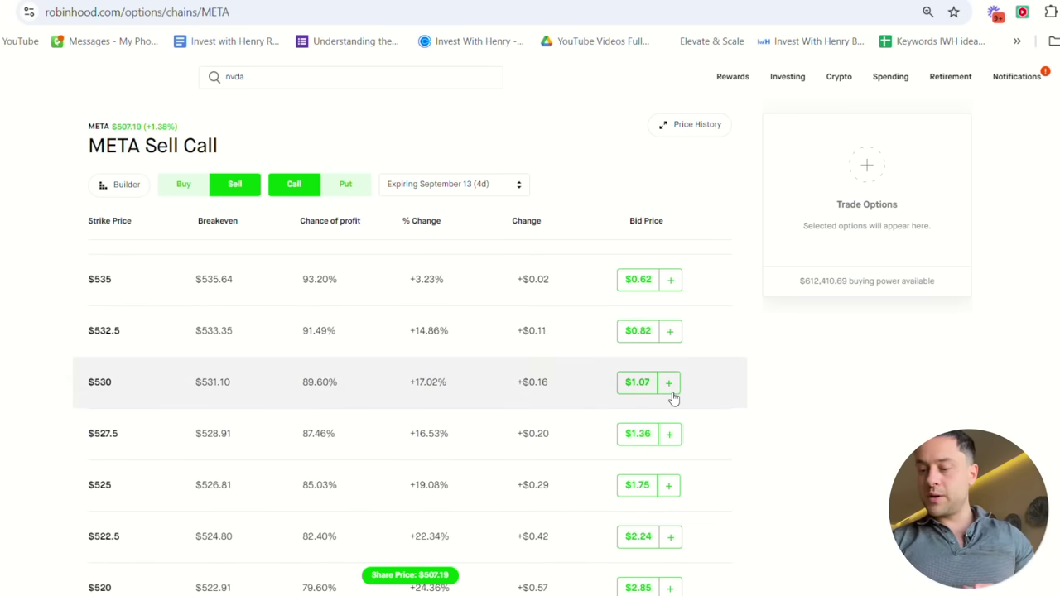
left_click(670, 385)
left_click(187, 184)
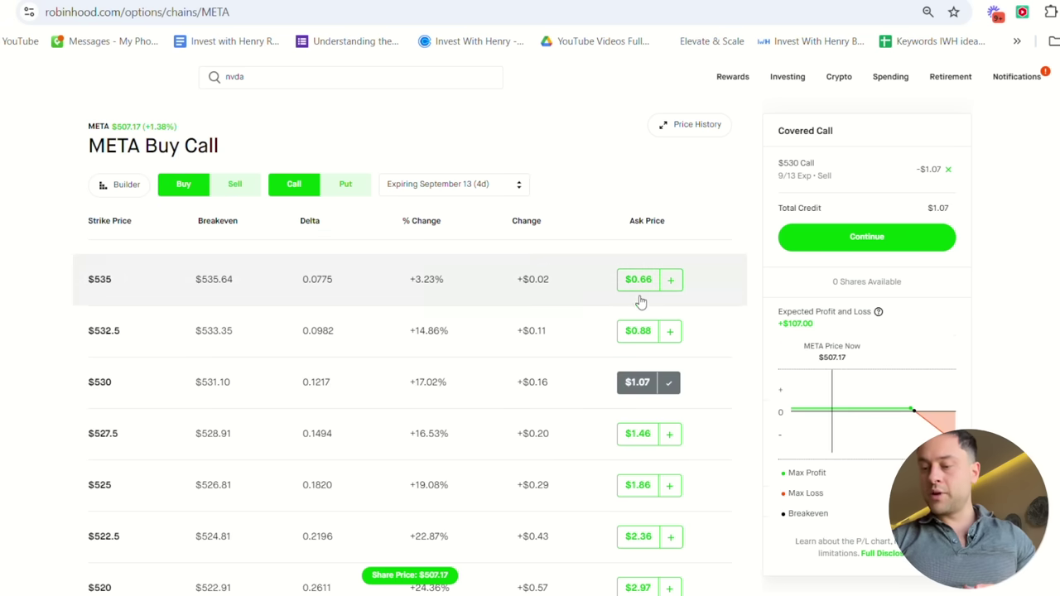
left_click(680, 283)
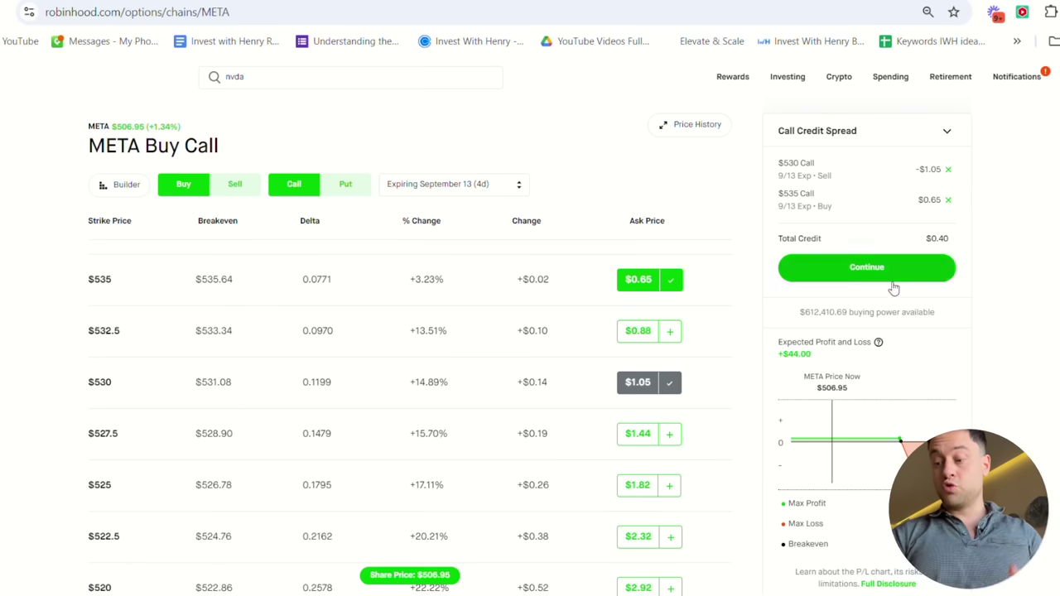
- Remove the $535 buy leg and the September $530 sell leg from the order
left_click(665, 280)
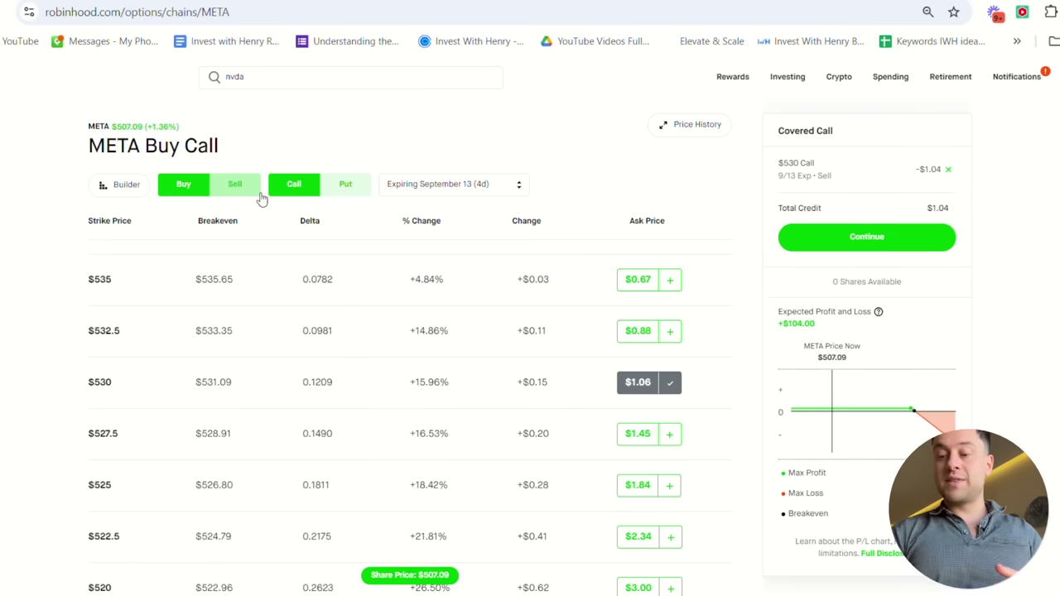
left_click(236, 186)
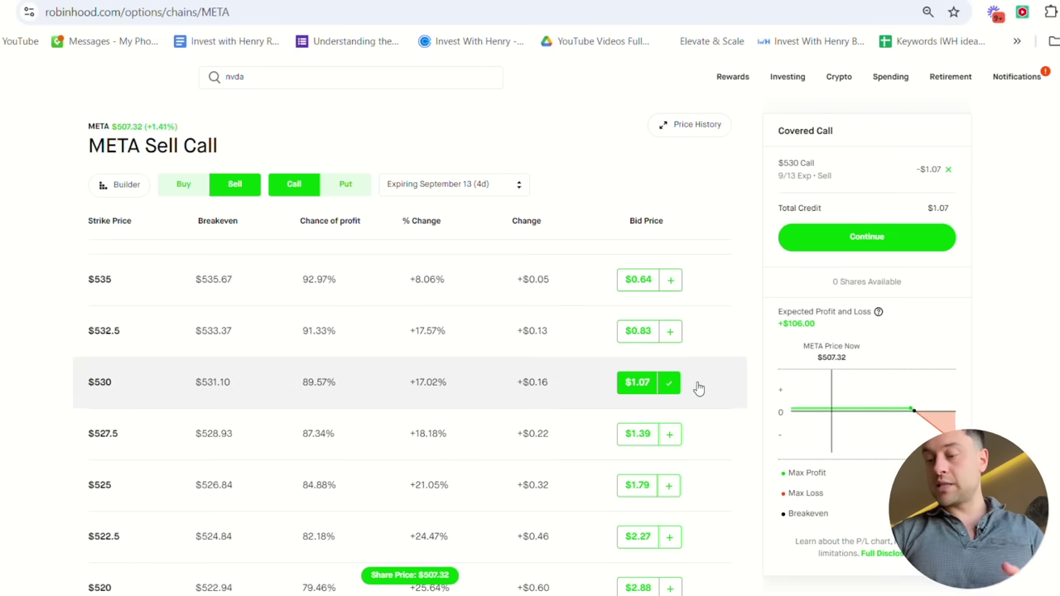
left_click(669, 383)
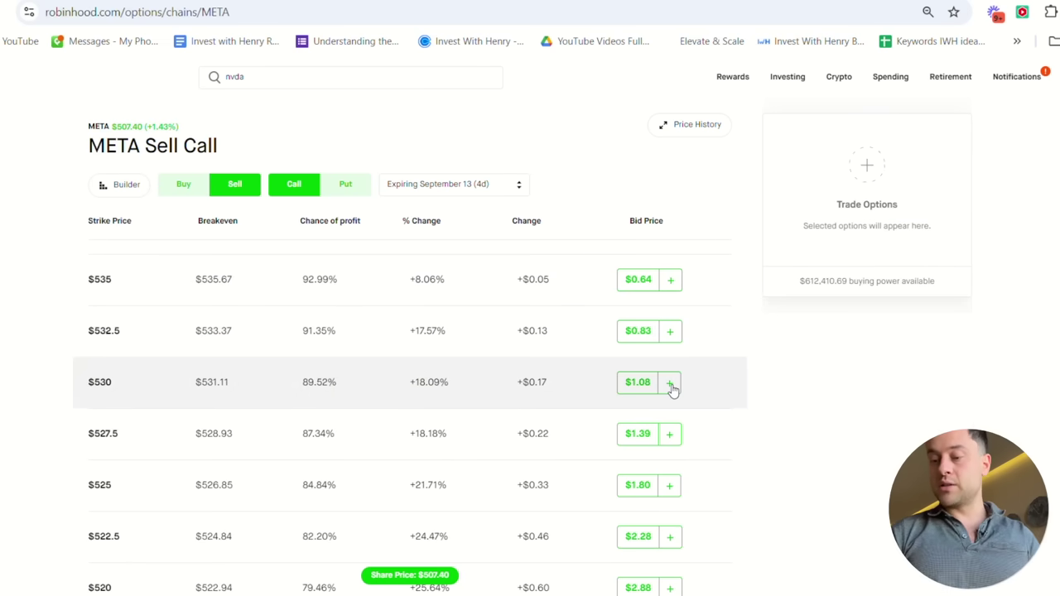
- Switch the expiration to October 18 and add the $530 call as a sell leg
left_click(500, 191)
scroll(468, 237, "down", 2)
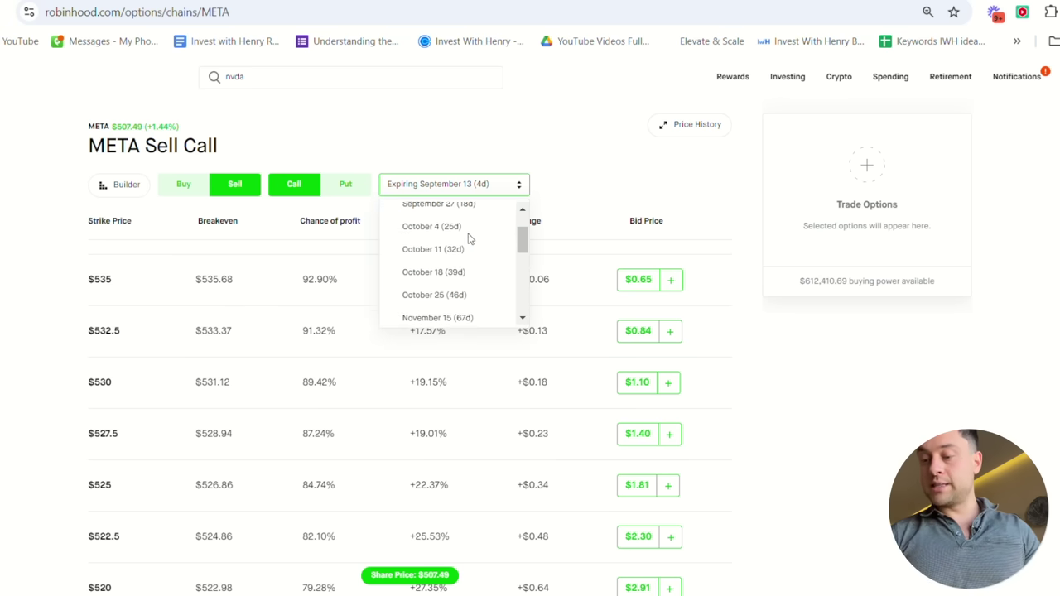
left_click(434, 270)
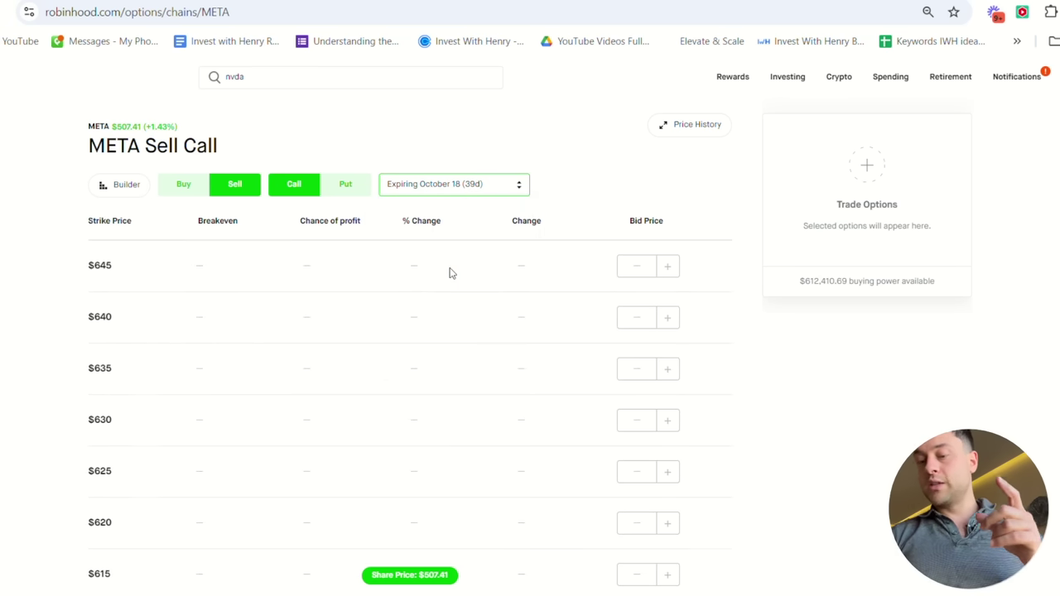
scroll(395, 578, "down", 15)
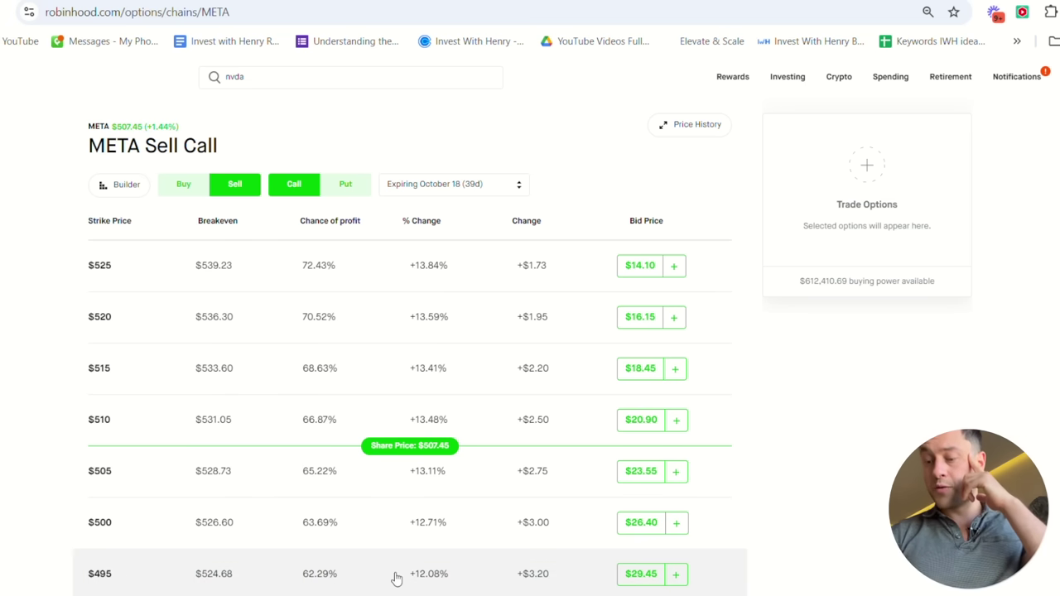
scroll(433, 390, "up", 3)
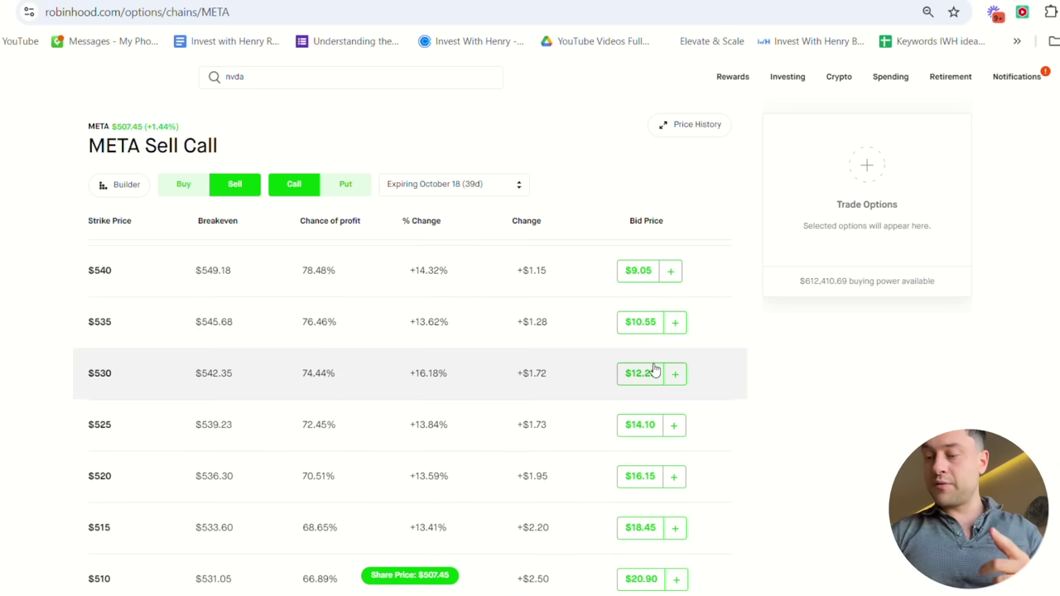
left_click(678, 375)
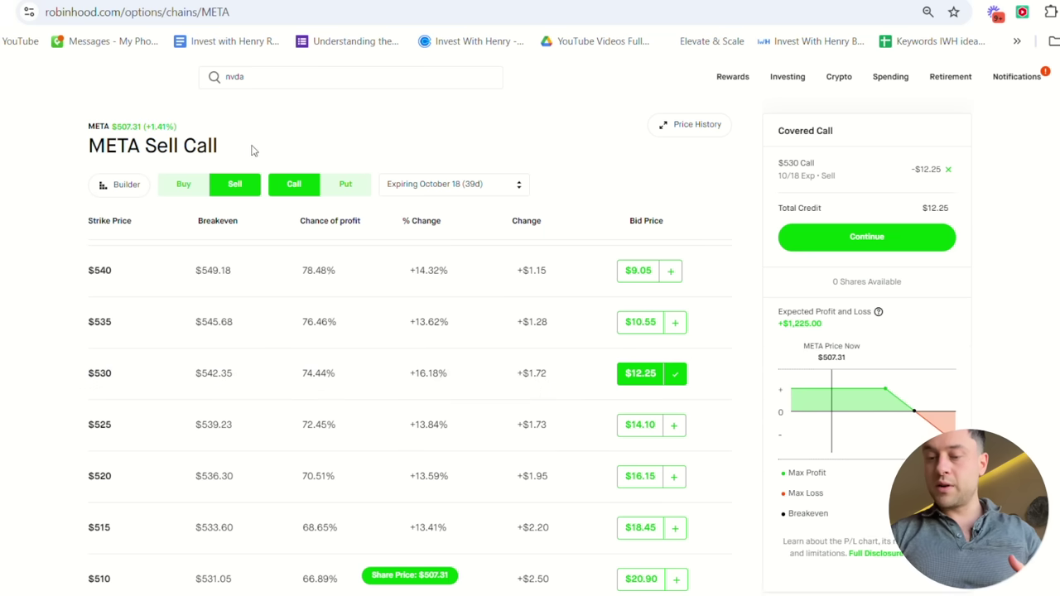
- Add a bought October 18 META $535 call as the spread's long leg
left_click(195, 189)
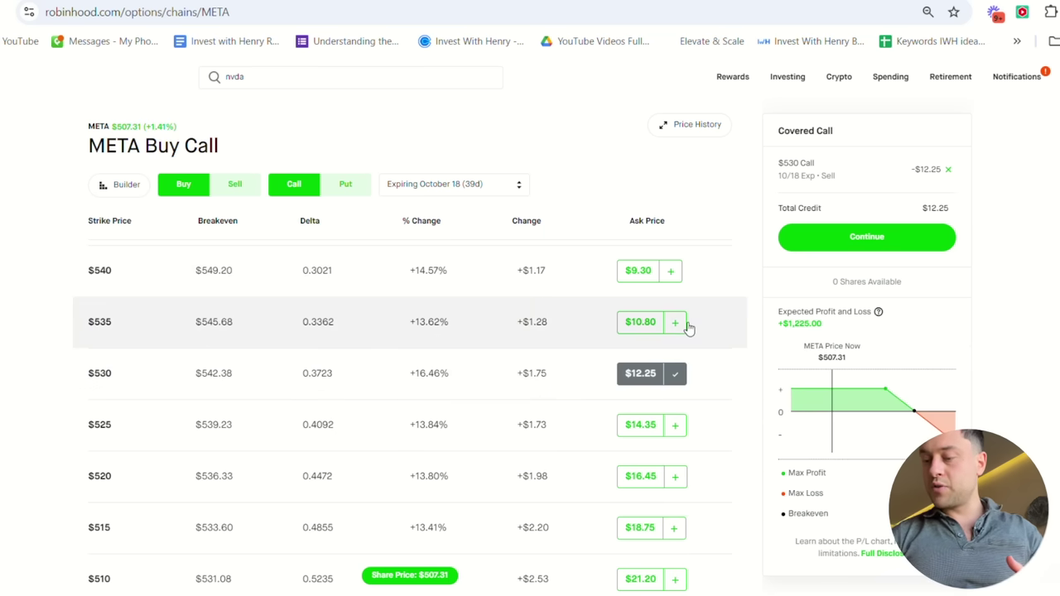
left_click(675, 322)
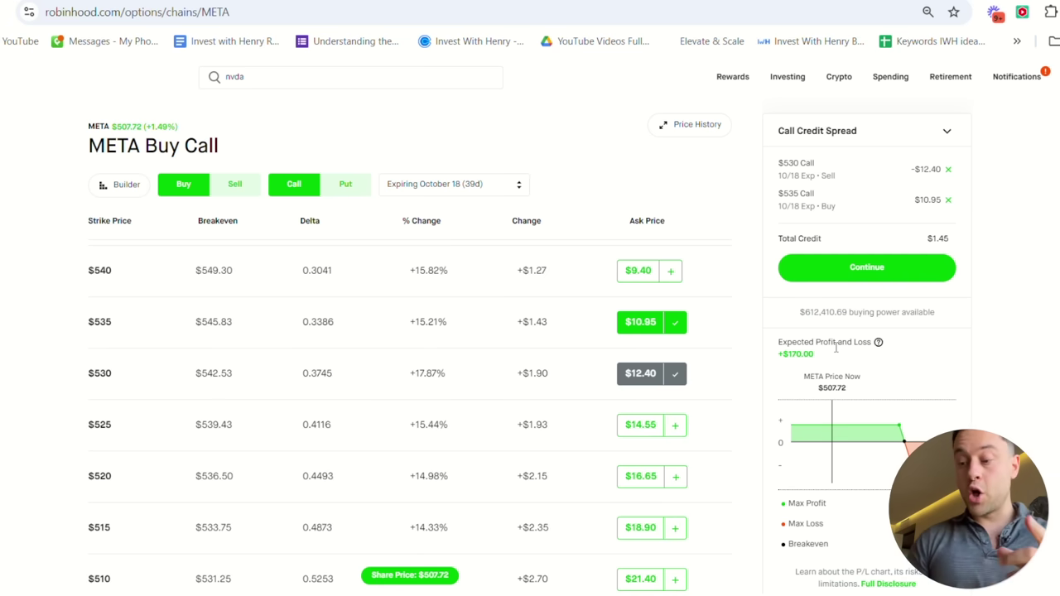
- Remove both the $535 buy leg and the $530 sell leg from the META order
left_click(686, 325)
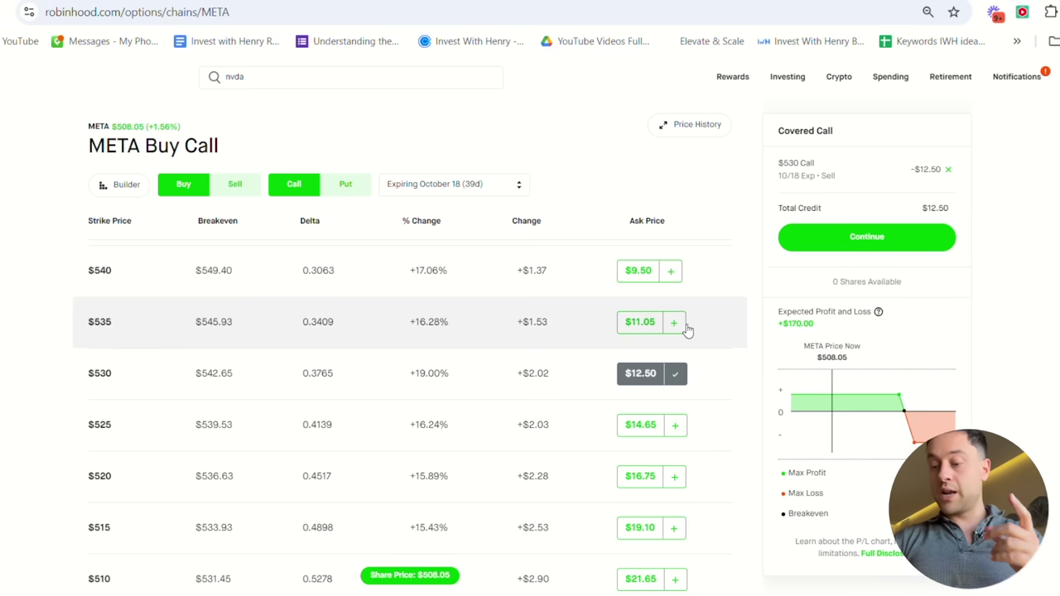
left_click(244, 186)
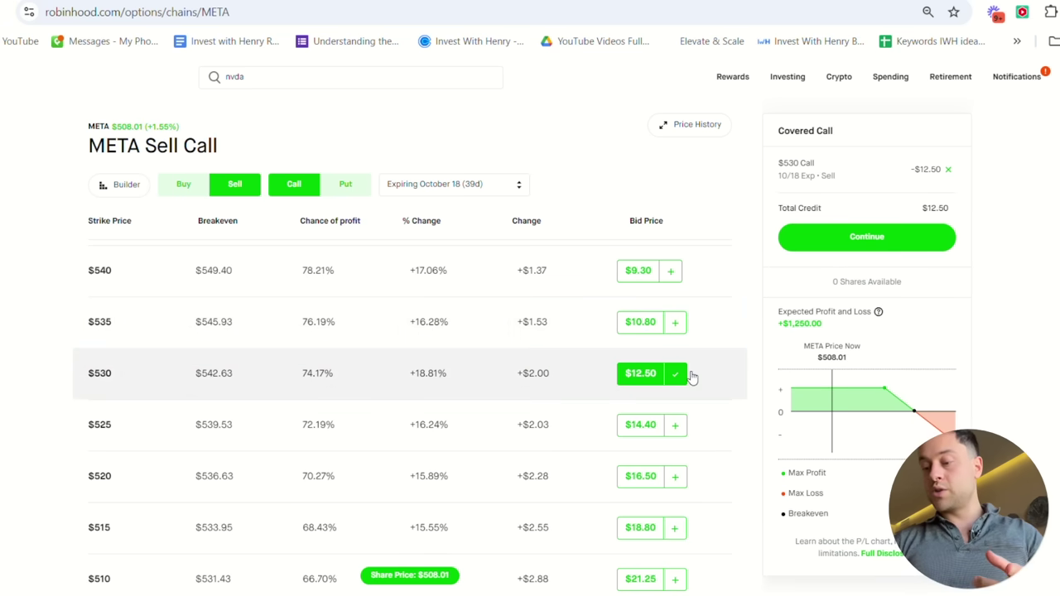
left_click(677, 374)
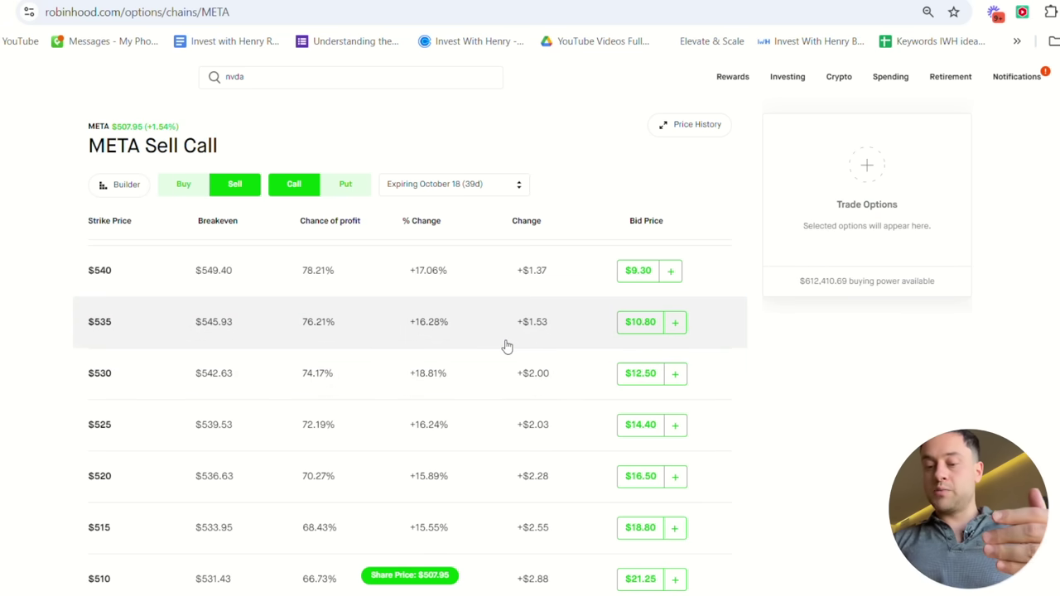
- Check the $560 strike's quote details, then show the $570 call's quote and Greeks
scroll(501, 345, "up", 2)
scroll(502, 345, "up", 2)
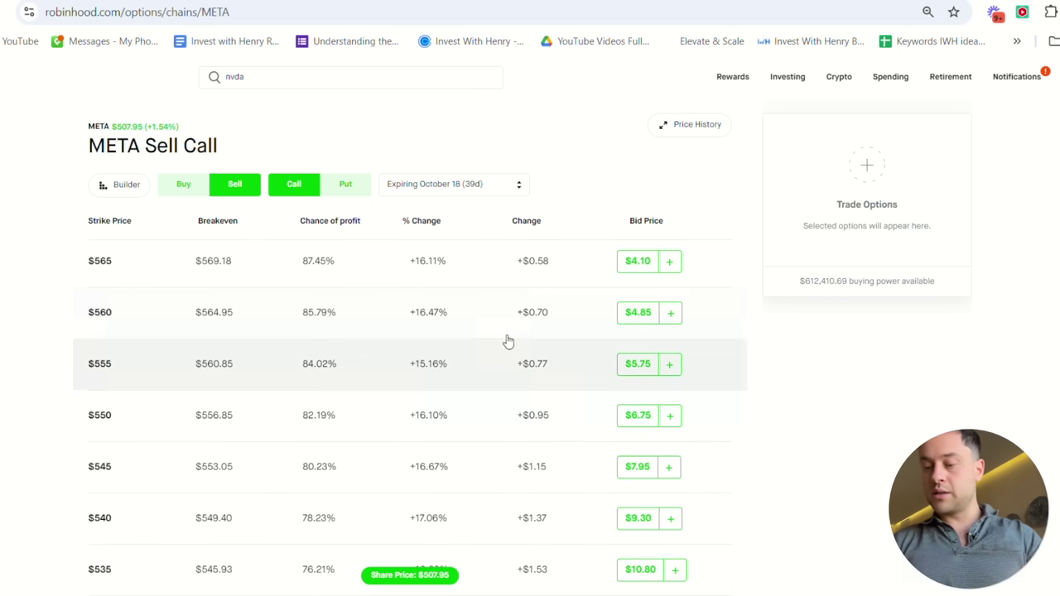
left_click(513, 331)
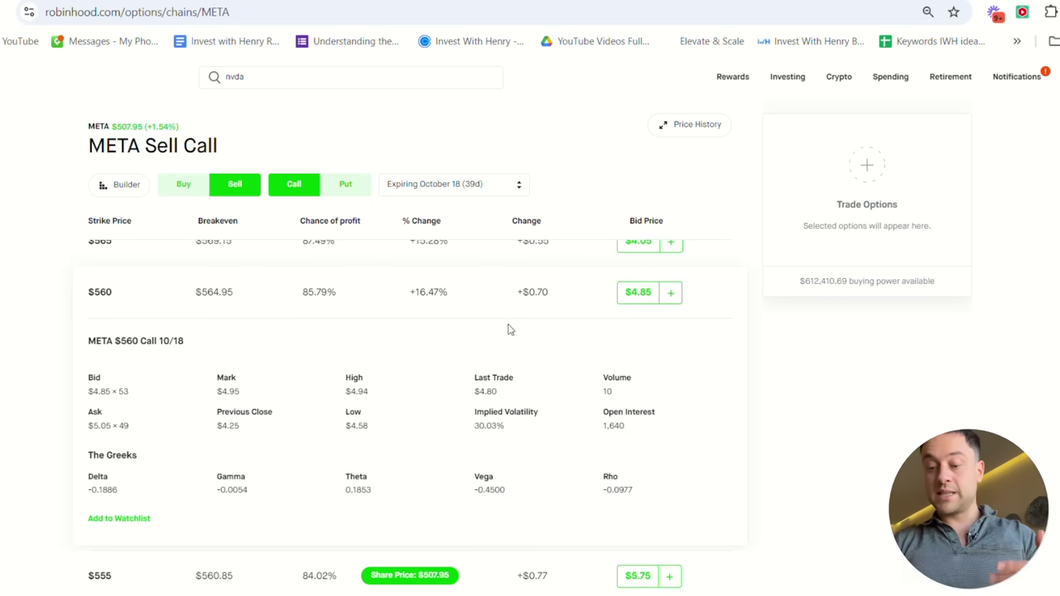
left_click(325, 309)
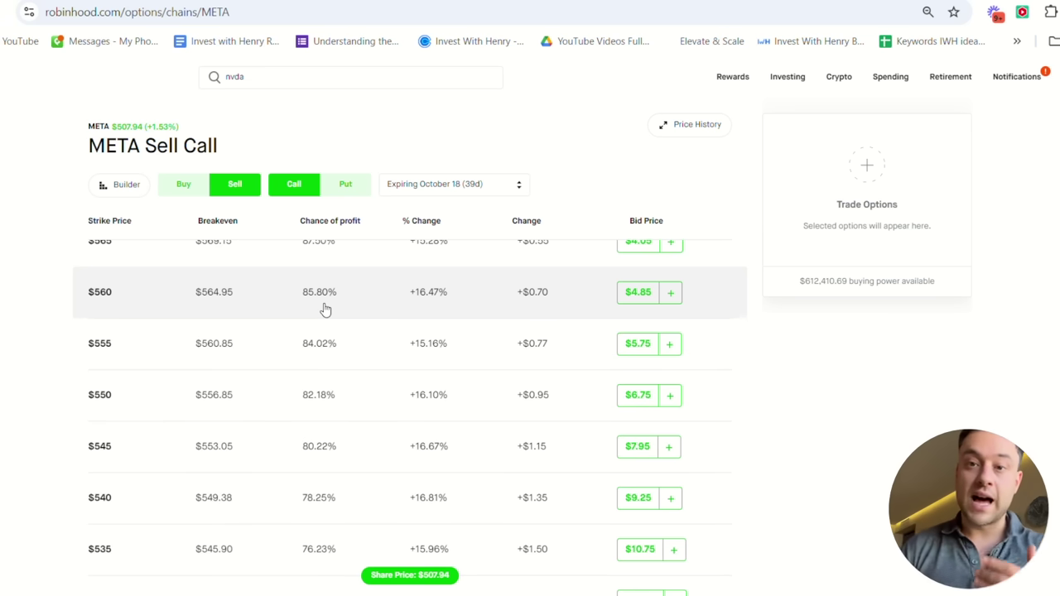
scroll(325, 309, "up", 1)
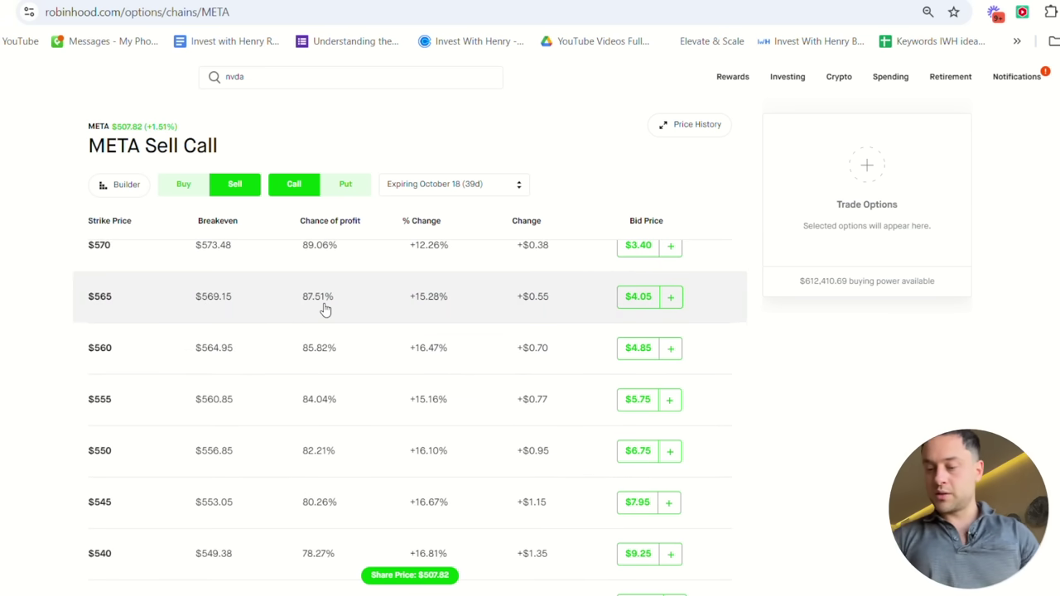
scroll(325, 309, "up", 1)
left_click(550, 321)
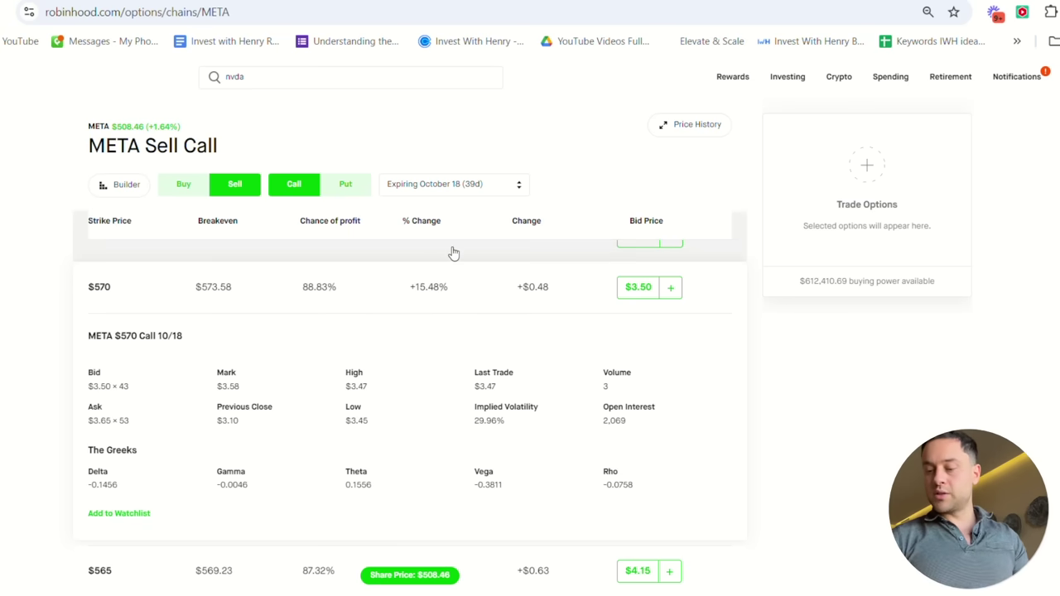
- Build the October 18 META spread by selling the $570 call and buying the $575 call
left_click(675, 296)
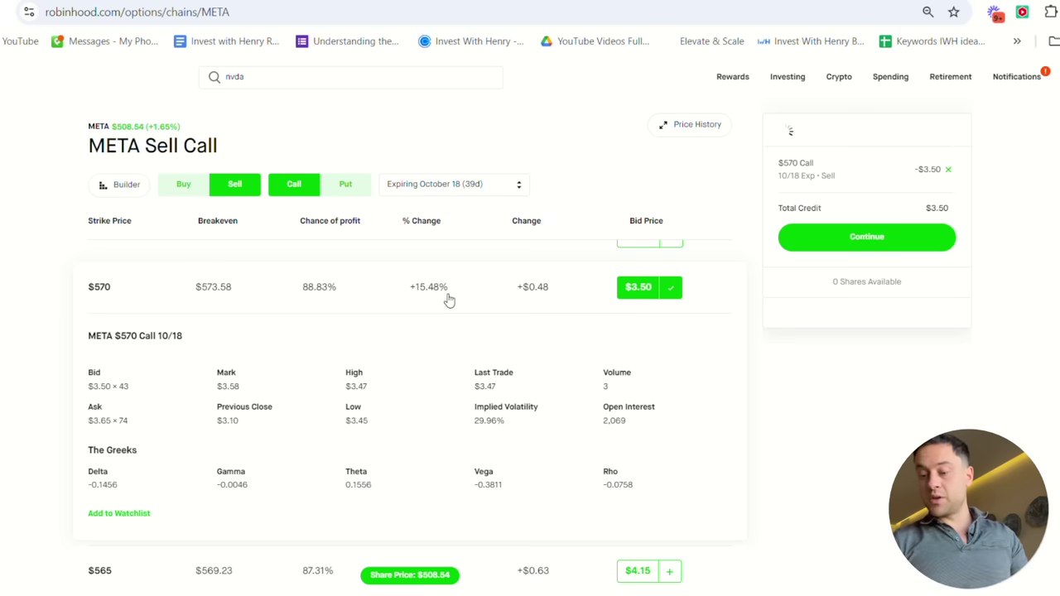
scroll(448, 298, "up", 2)
left_click(184, 185)
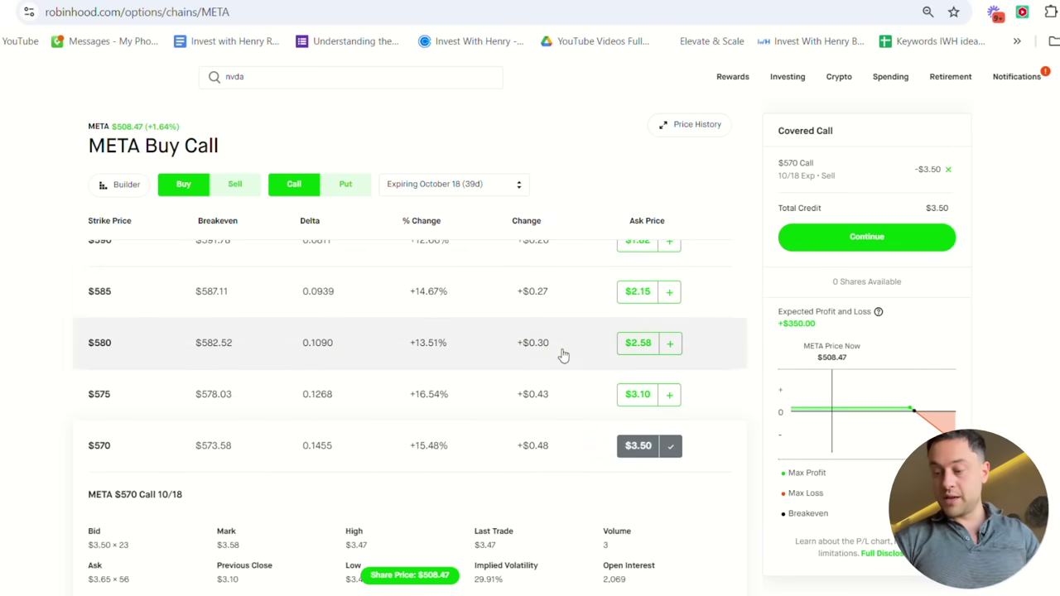
left_click(671, 395)
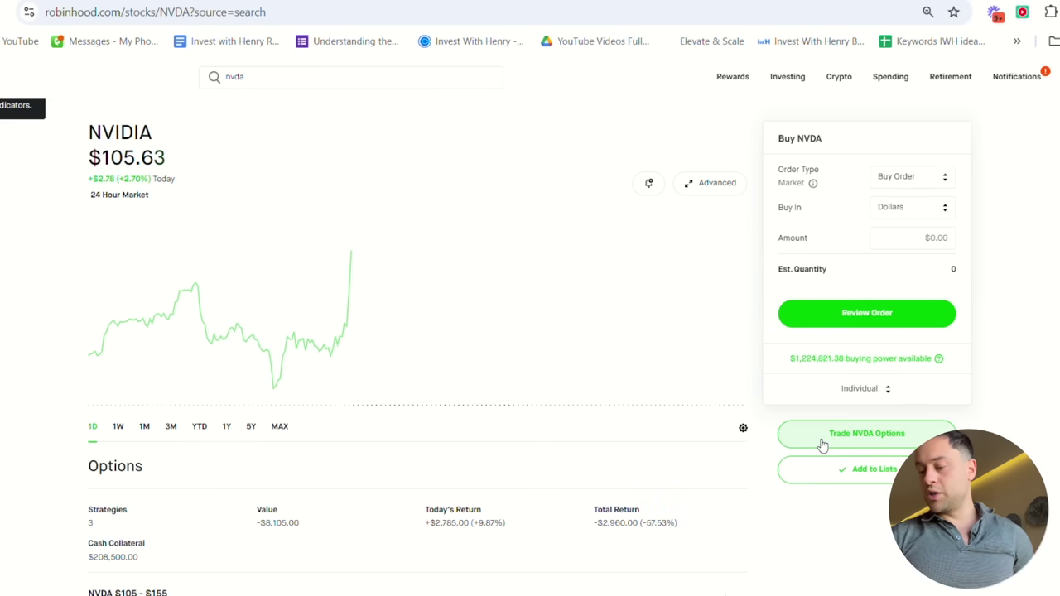
- Open the NVDA options chain on Sell Call with the September 20 expiration
left_click(821, 442)
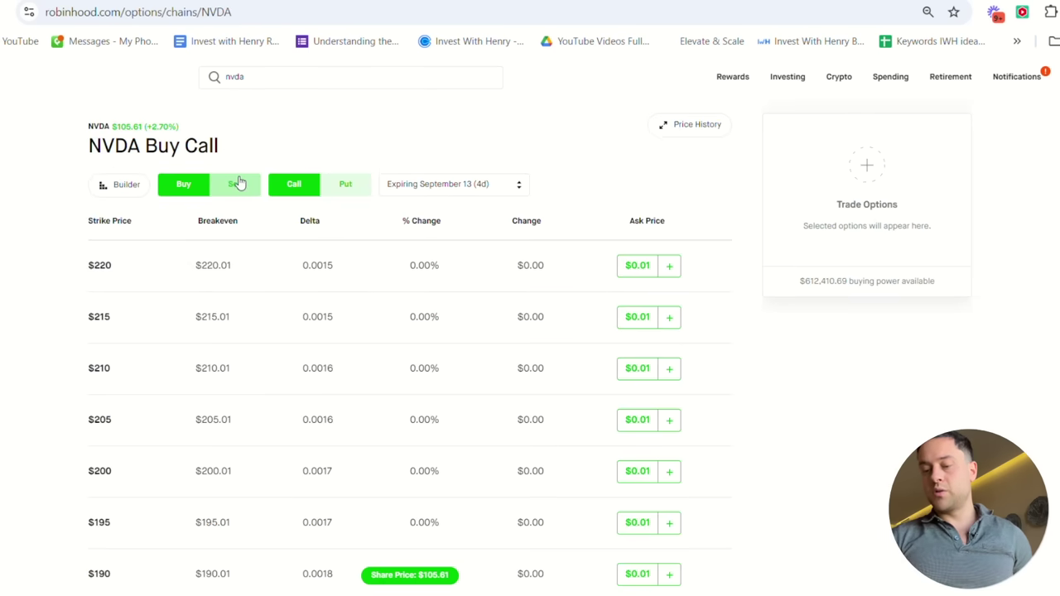
left_click(238, 189)
left_click(424, 186)
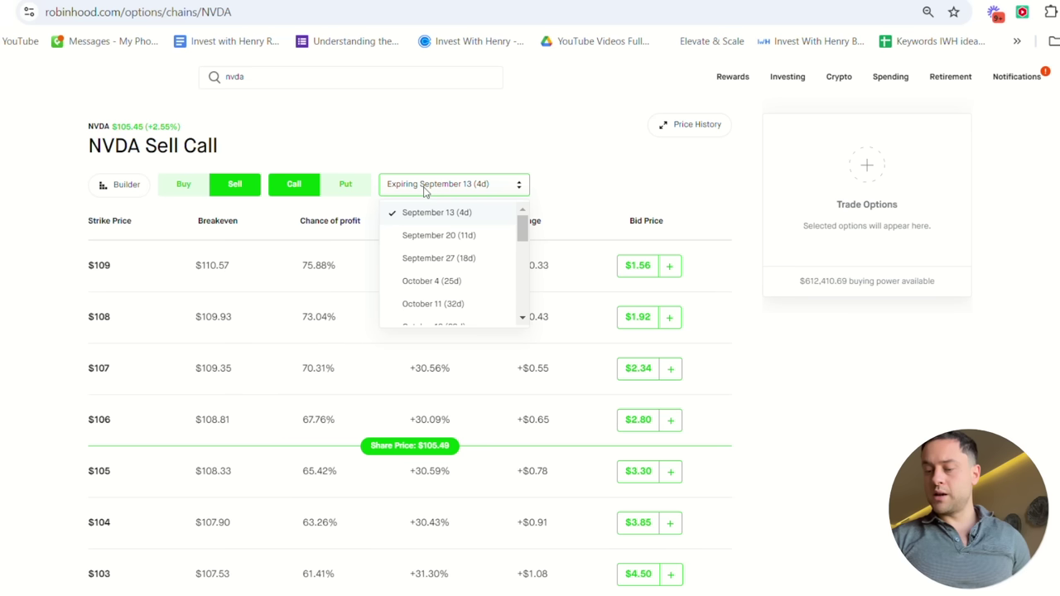
left_click(447, 238)
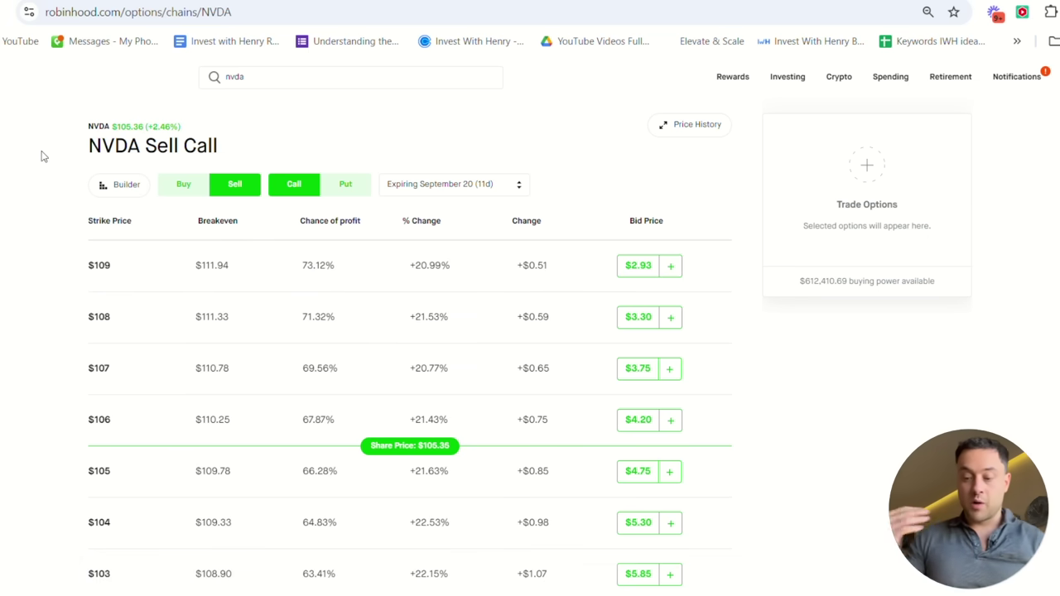
- Compare the quote details of the $116 and $120 NVDA call strikes
scroll(276, 333, "up", 3)
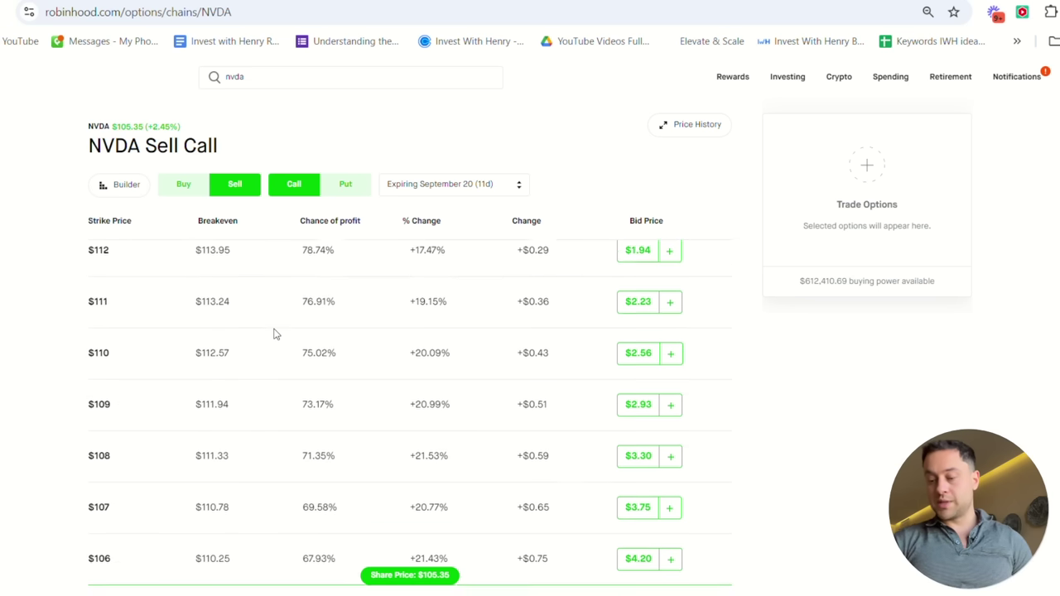
scroll(277, 334, "up", 4)
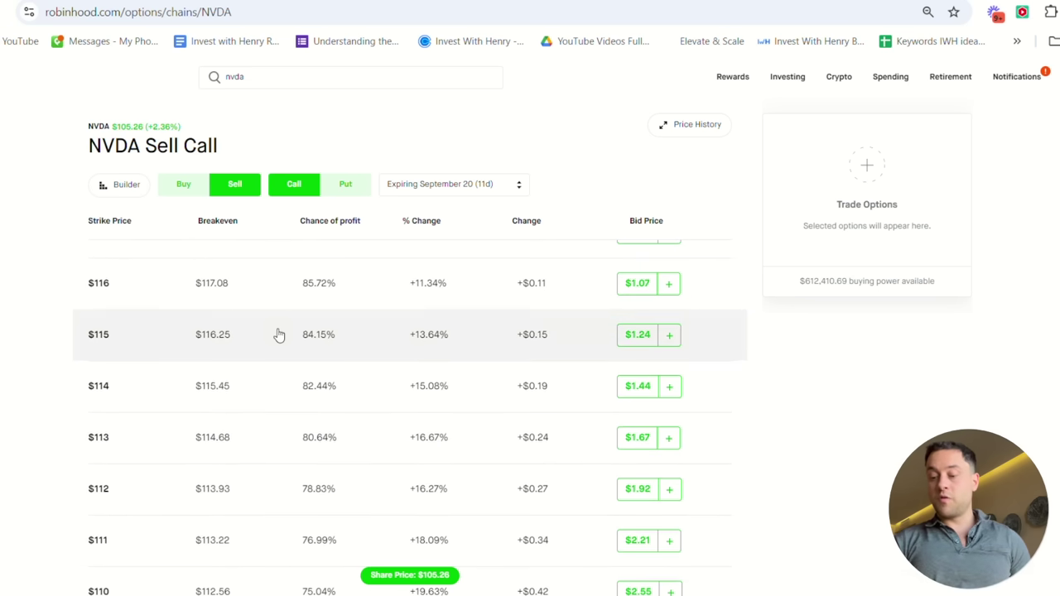
left_click(279, 333)
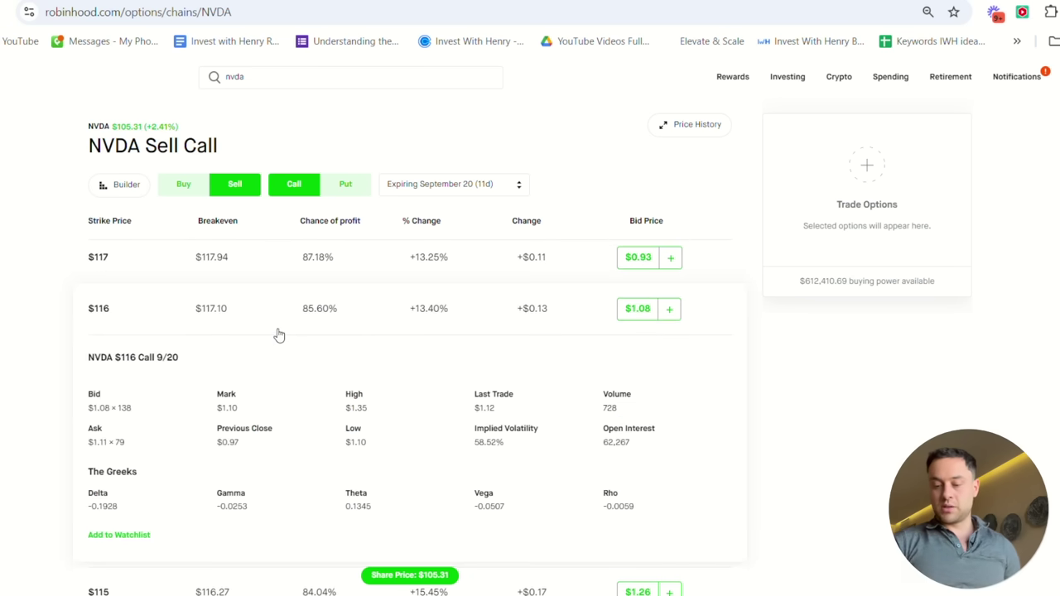
scroll(275, 334, "up", 1)
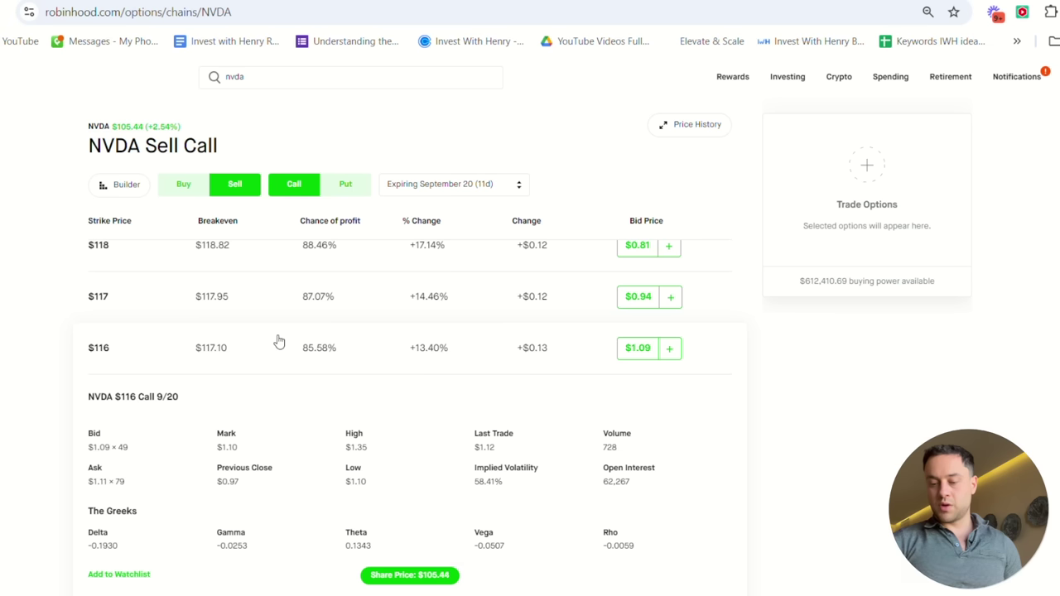
left_click(277, 339)
scroll(276, 341, "up", 2)
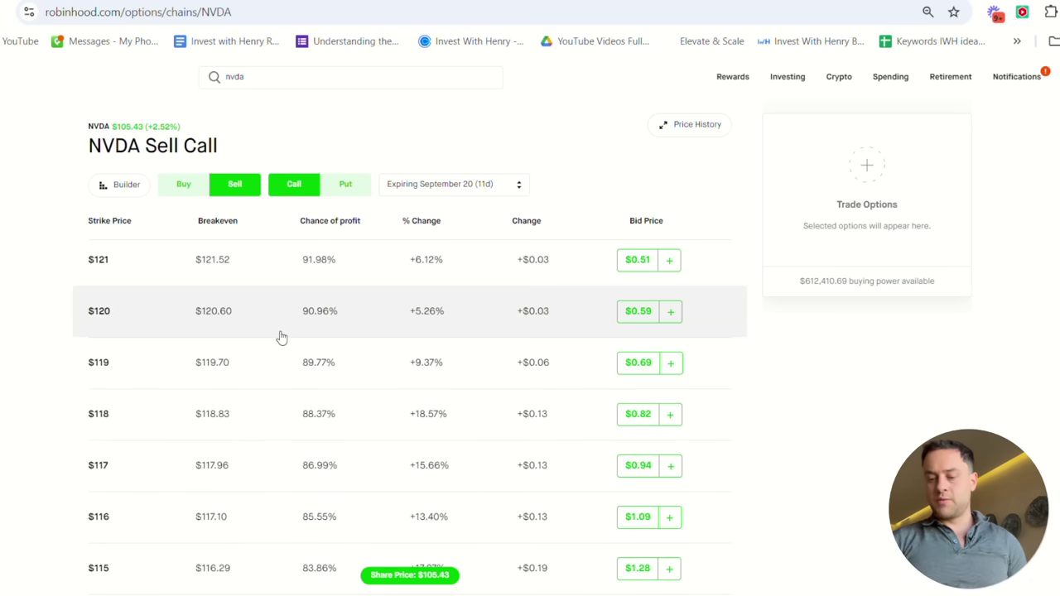
left_click(279, 337)
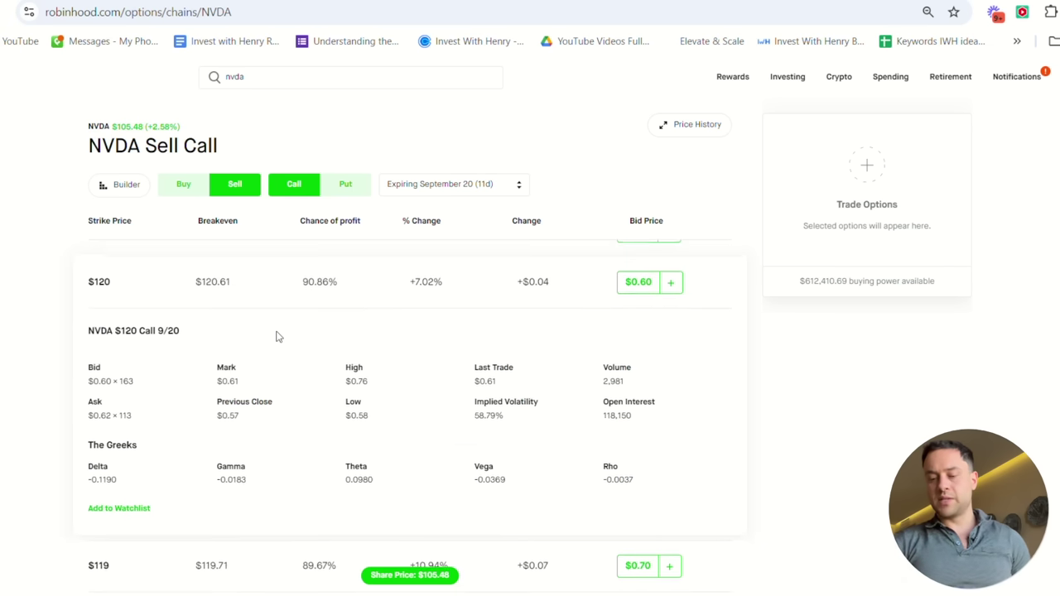
scroll(278, 336, "up", 1)
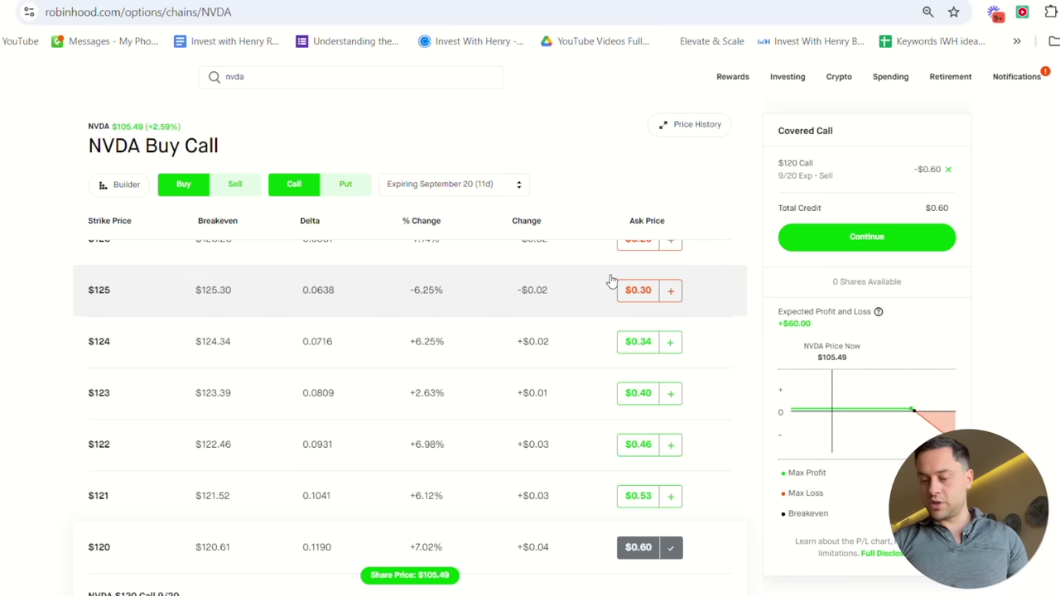
- Buy the NVDA Sept 20 $125 call against the sold $120 call, for about $0.31 credit
left_click(672, 292)
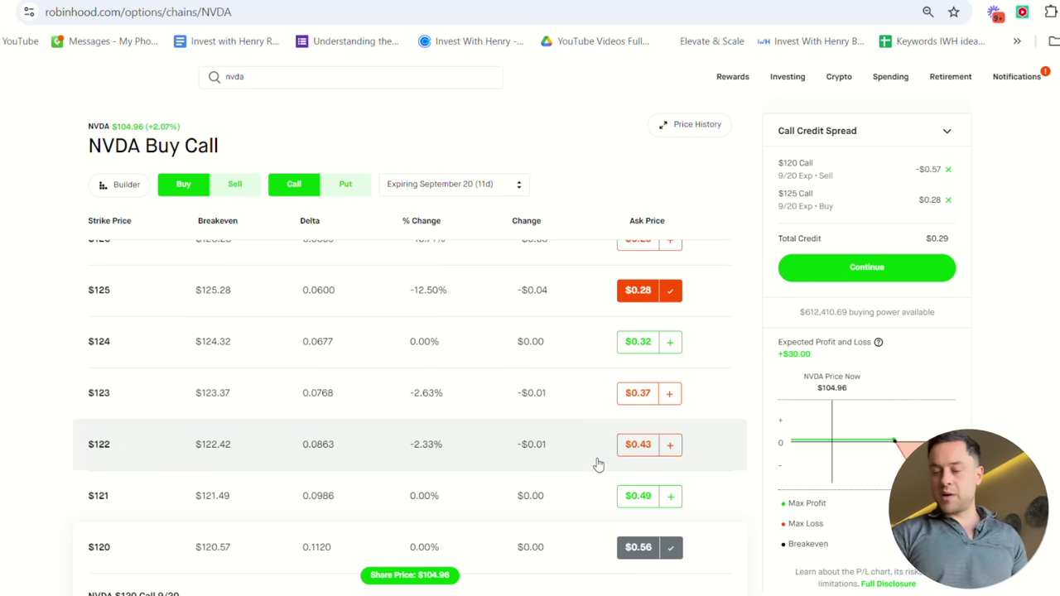
scroll(506, 431, "down", 2)
scroll(508, 431, "down", 1)
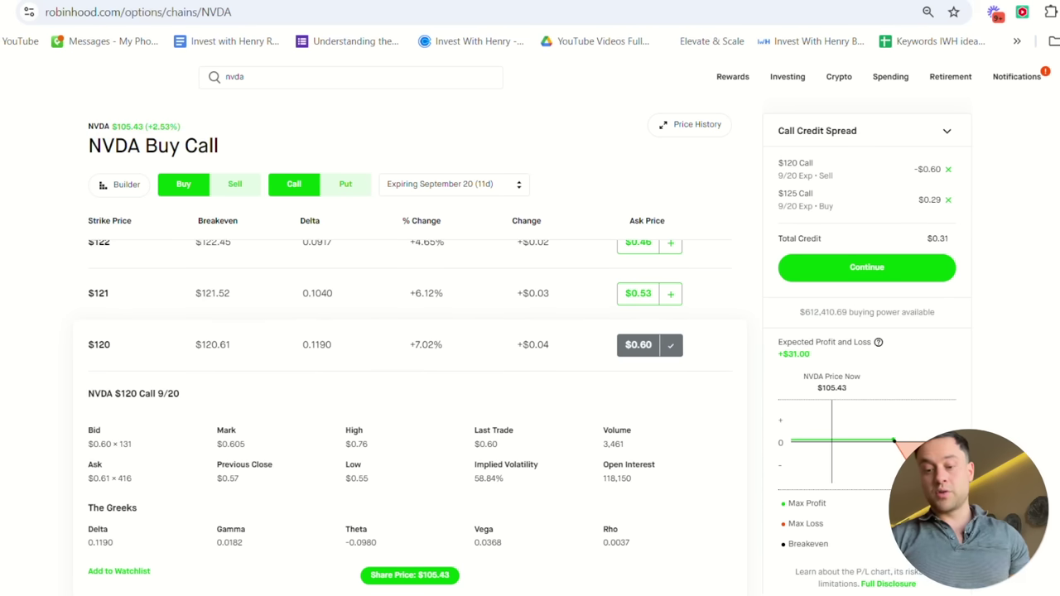
- Return to the home page and open Hershey (HSY) from the My First List watchlist
key("alt+Left")
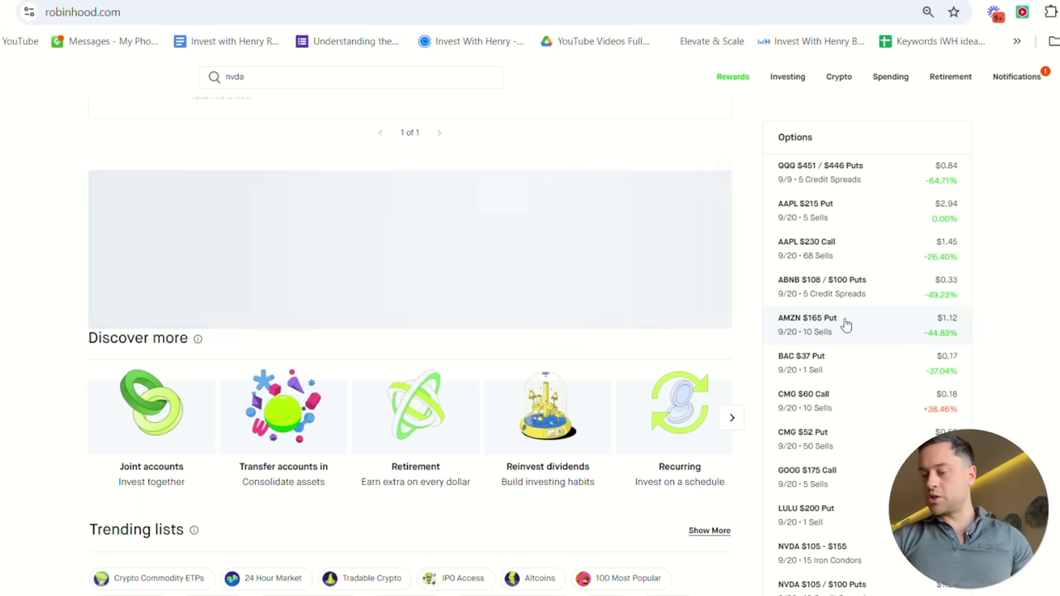
scroll(842, 324, "down", 5)
scroll(843, 323, "down", 15)
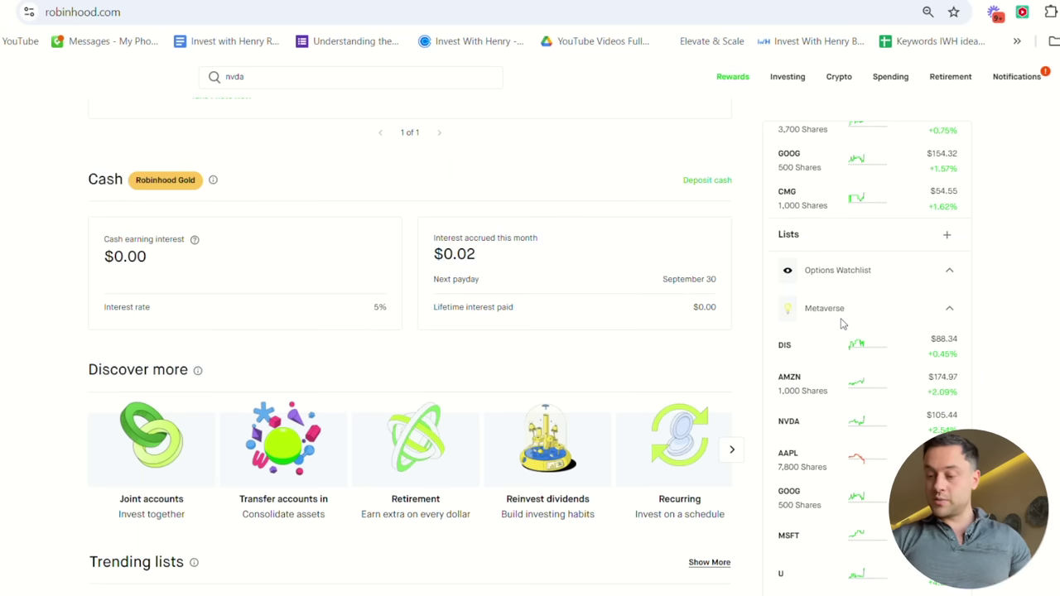
scroll(842, 323, "down", 5)
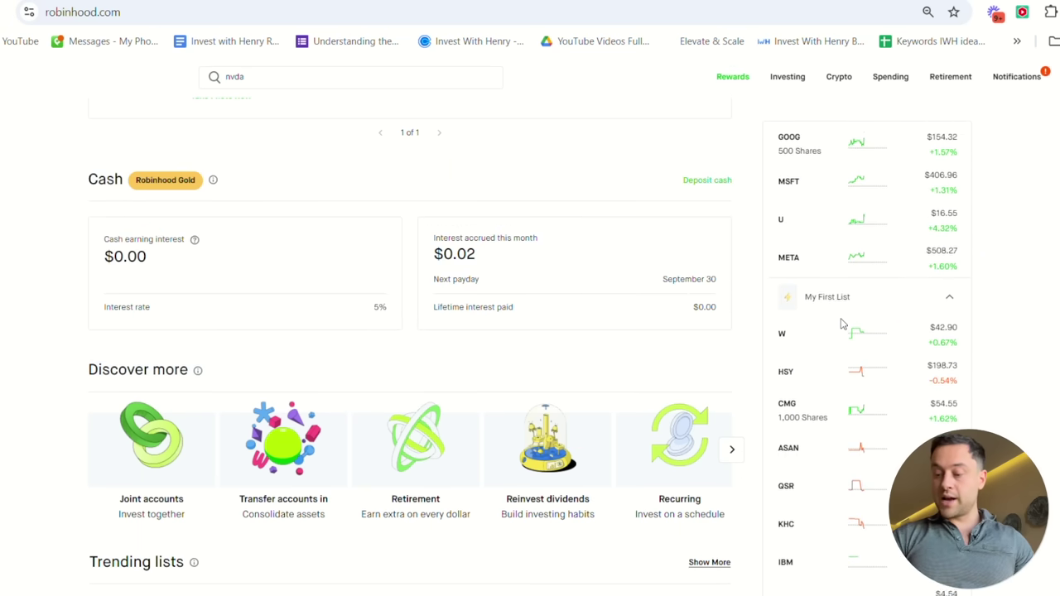
left_click(786, 373)
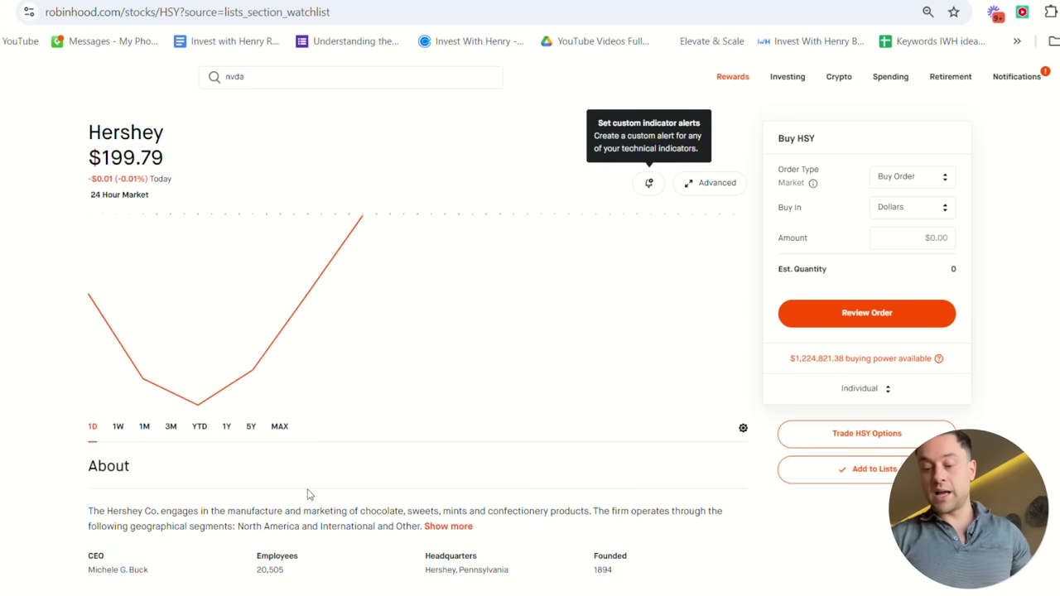
- Show Hershey's 3-month price chart and review its About section and key statistics
left_click(174, 429)
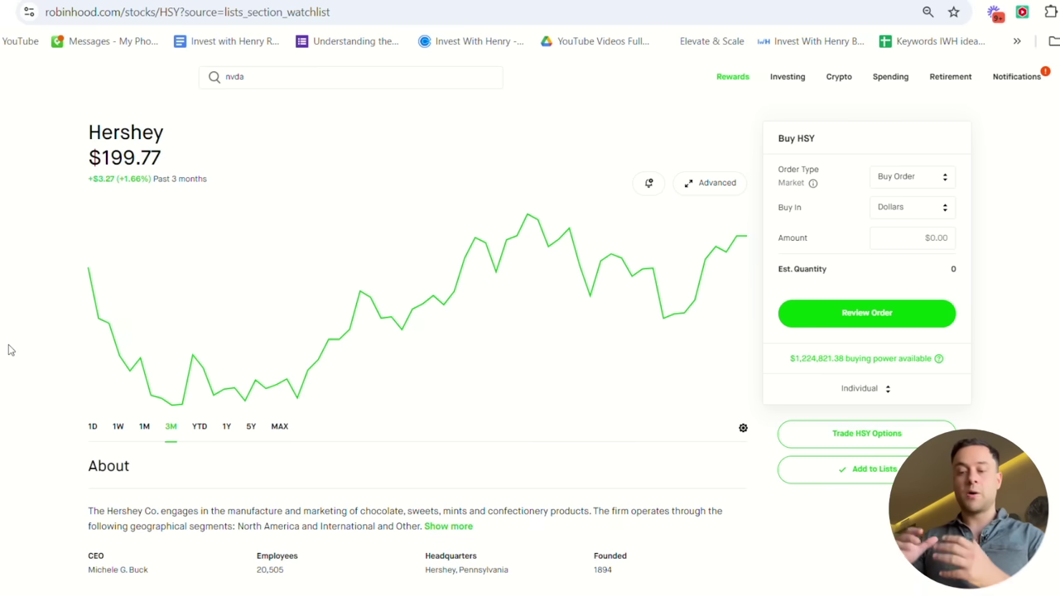
scroll(10, 350, "down", 2)
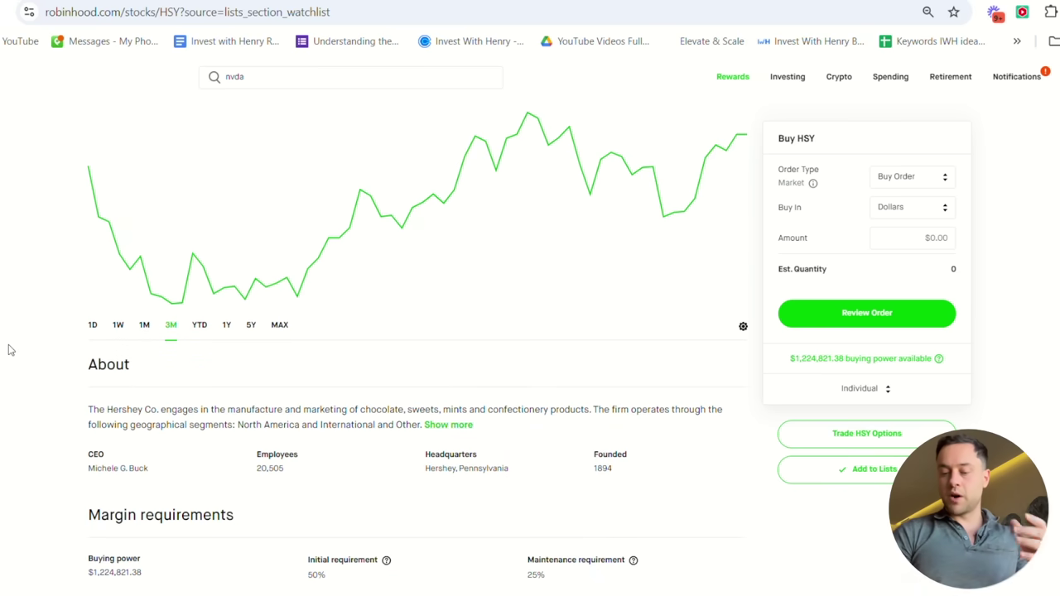
scroll(9, 350, "down", 3)
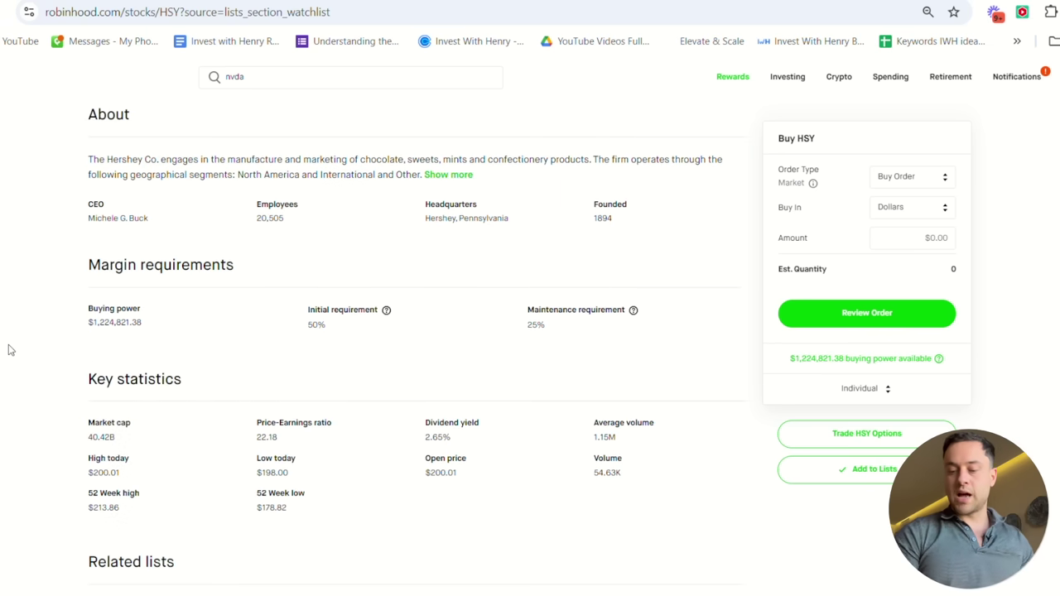
scroll(413, 348, "down", 2)
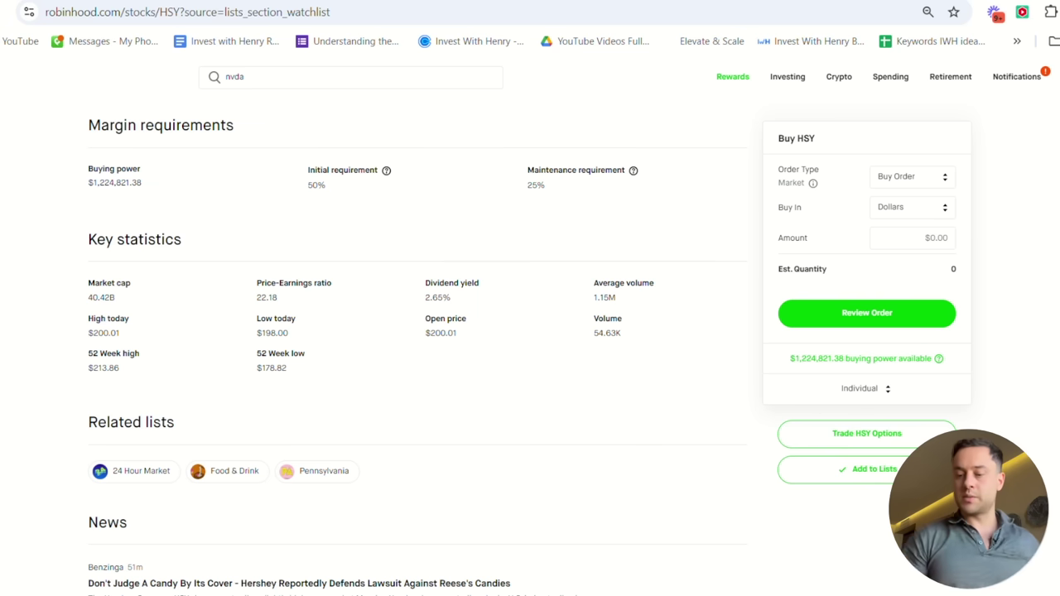
scroll(417, 348, "up", 5)
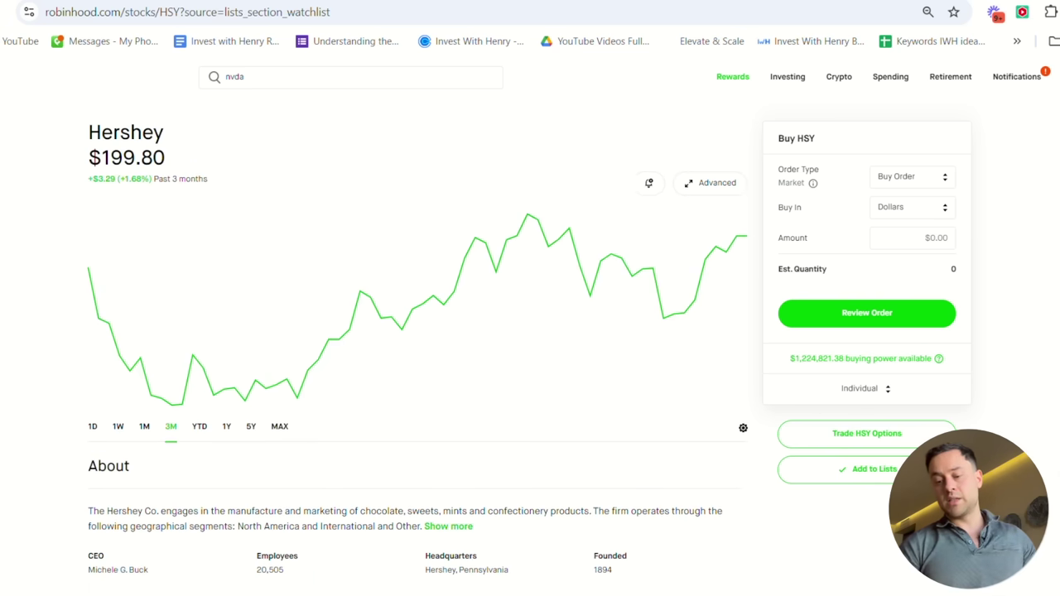
key("alt+Left")
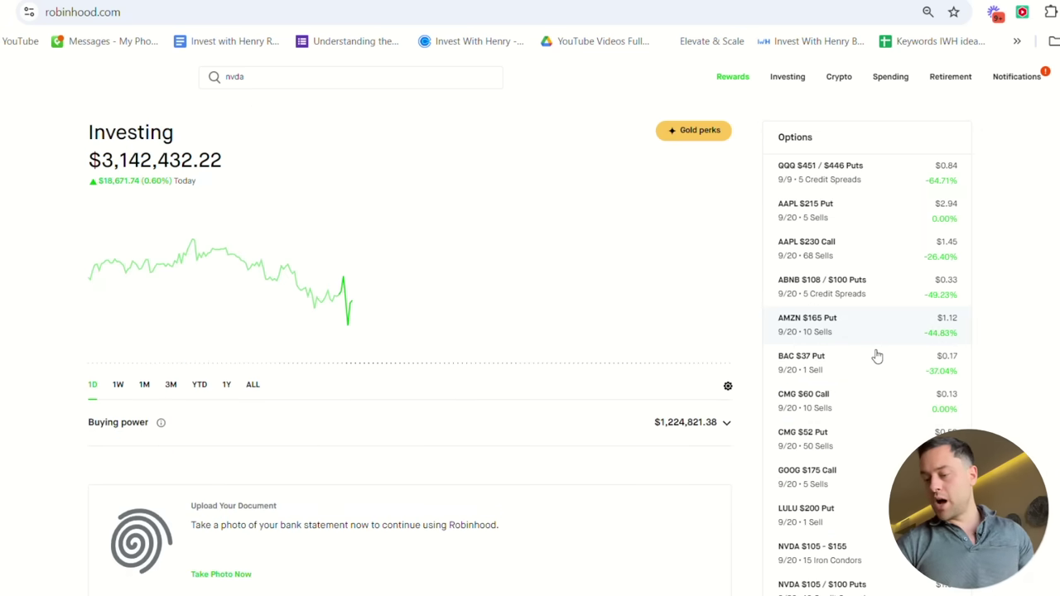
scroll(874, 355, "down", 5)
scroll(874, 355, "down", 9)
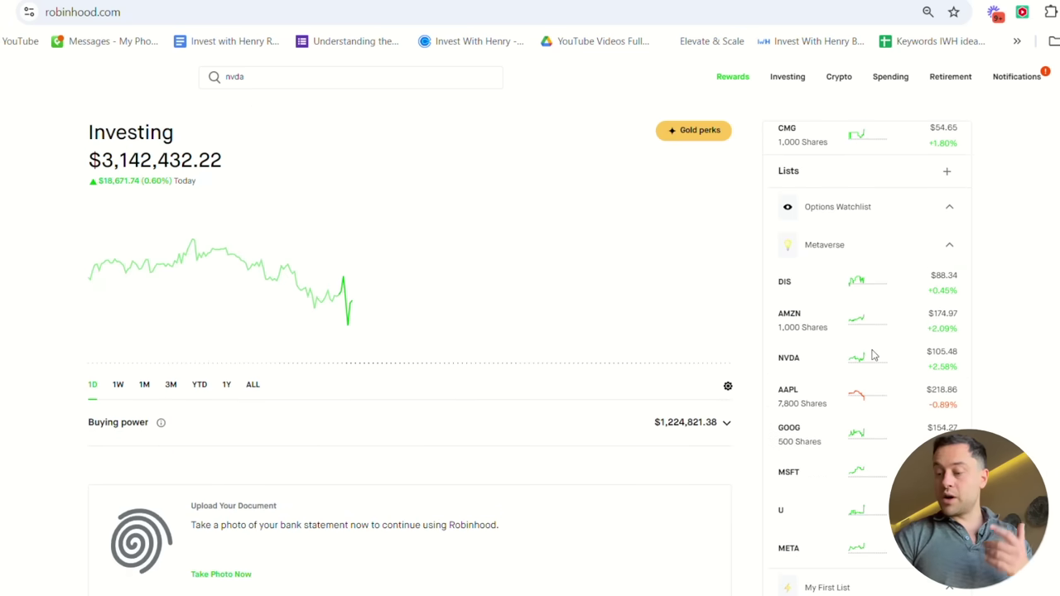
scroll(873, 355, "down", 6)
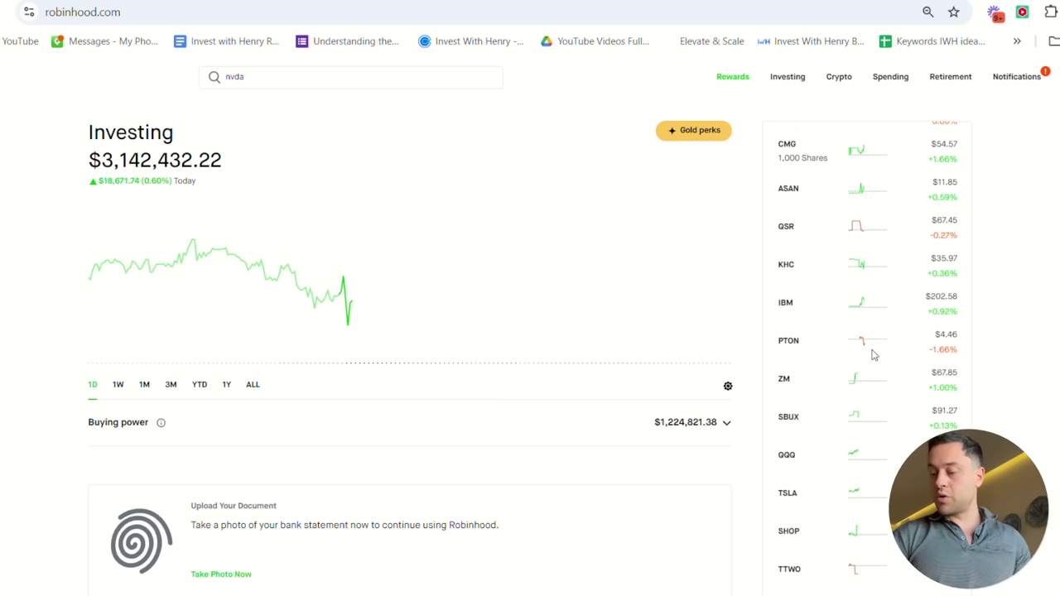
scroll(874, 356, "down", 7)
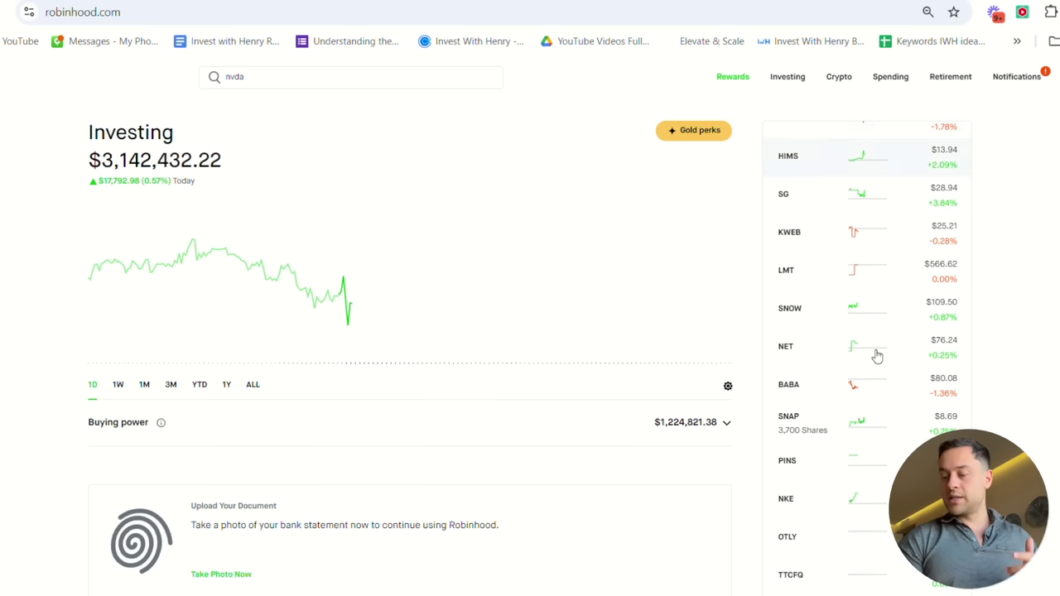
scroll(877, 356, "down", 2)
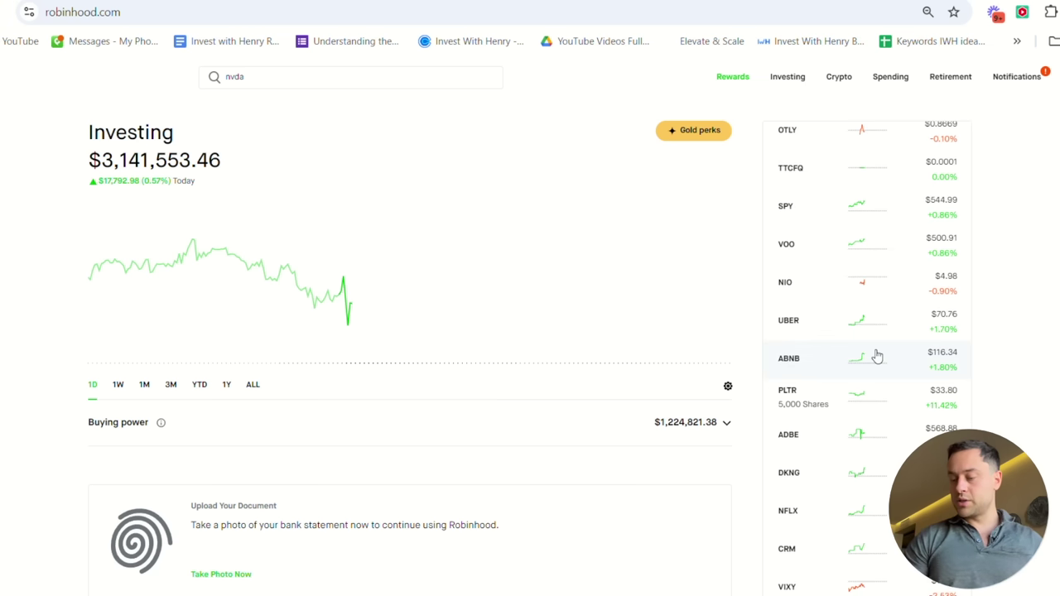
scroll(877, 356, "down", 8)
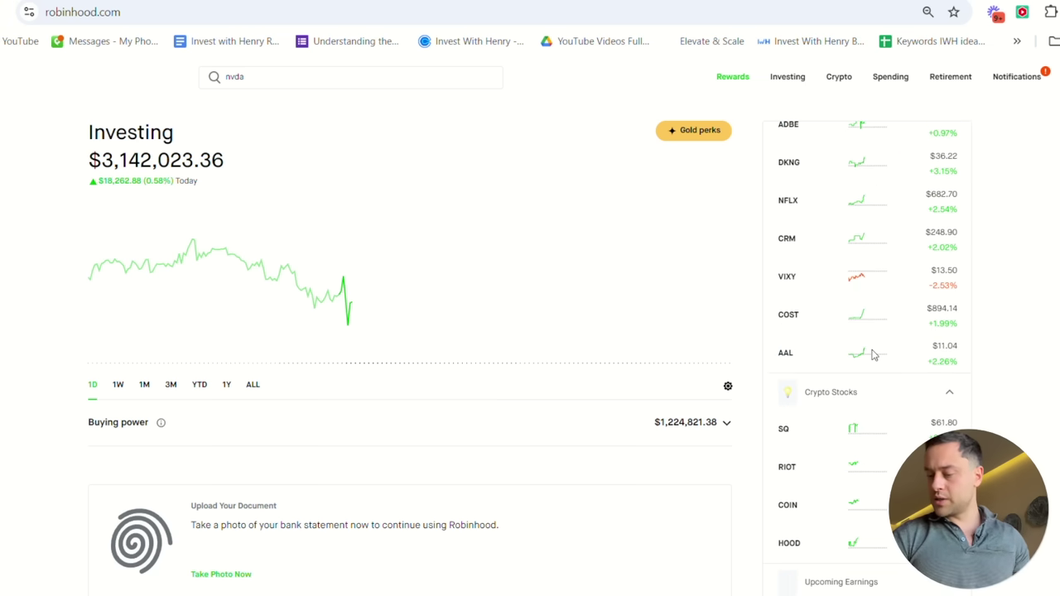